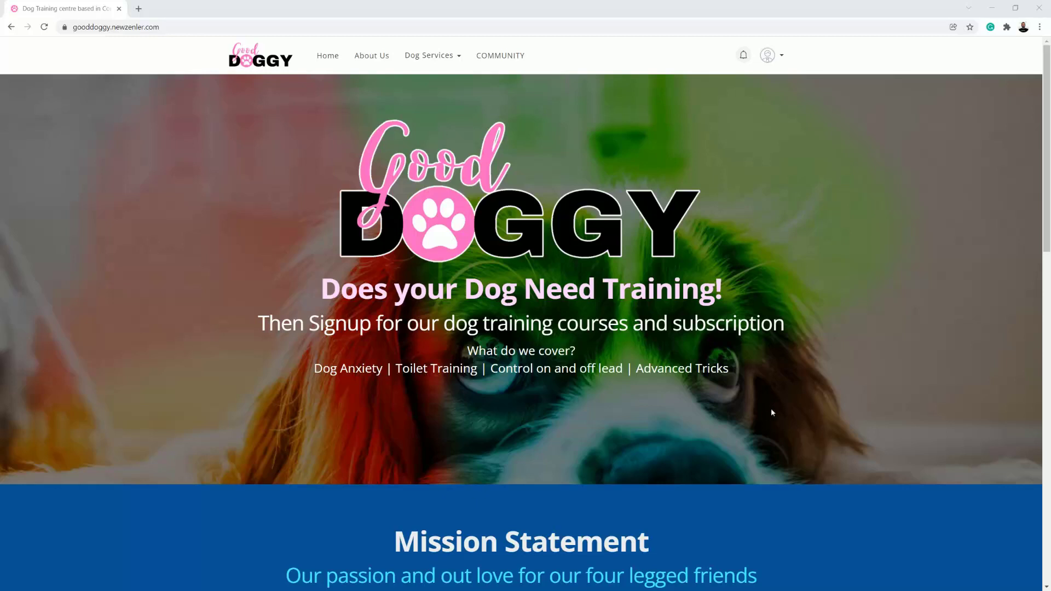
pyautogui.scroll(-15, 764, 364)
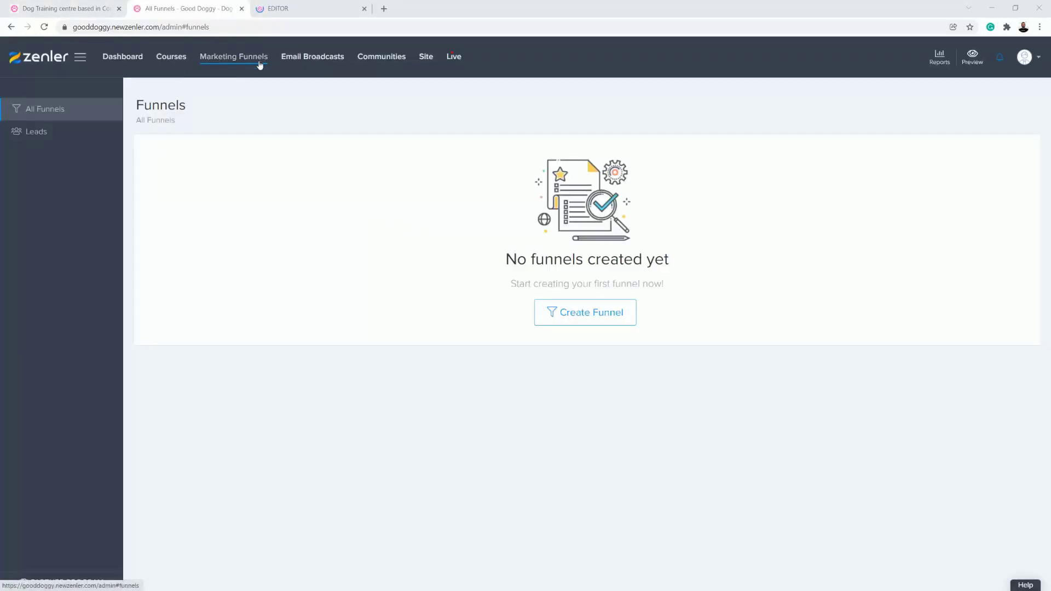
# Step: Start creating a new marketing funnel of the Lead Magnet type and proceed to its settings
pyautogui.click(581, 315)
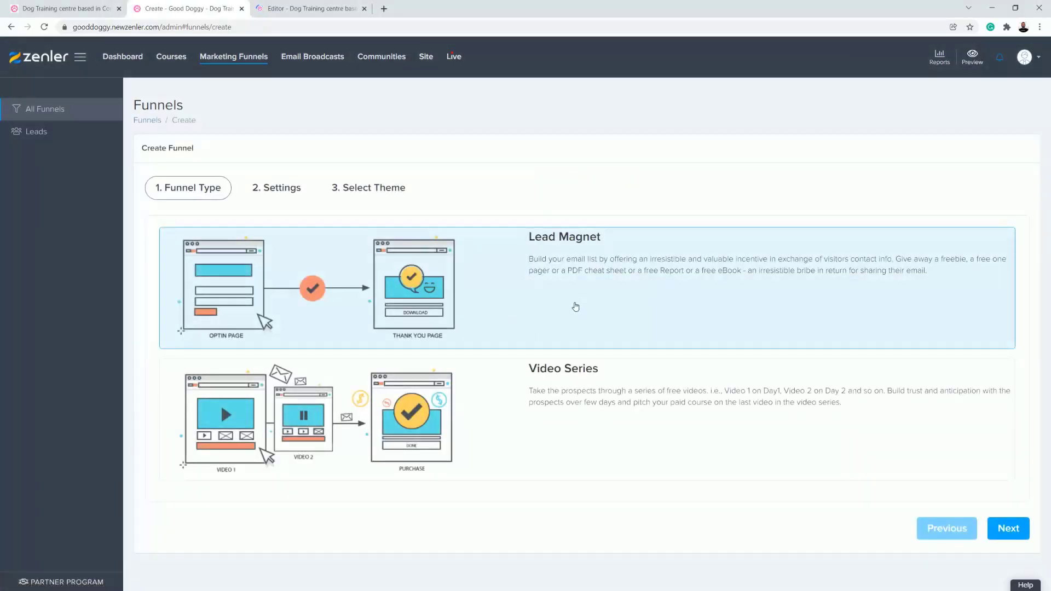
pyautogui.click(552, 383)
pyautogui.click(511, 274)
pyautogui.click(520, 404)
pyautogui.click(487, 299)
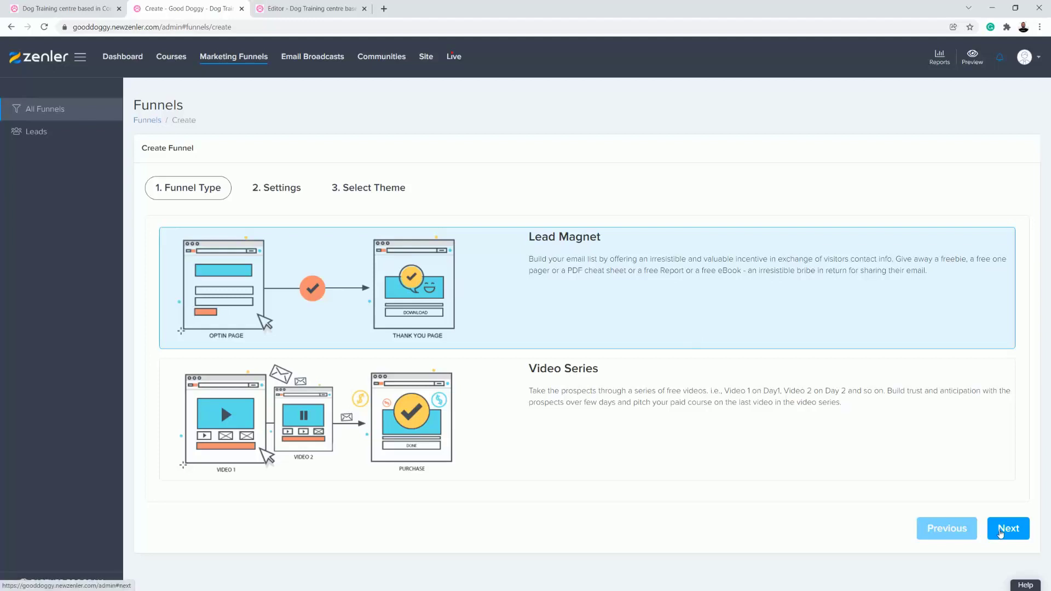
pyautogui.click(1001, 532)
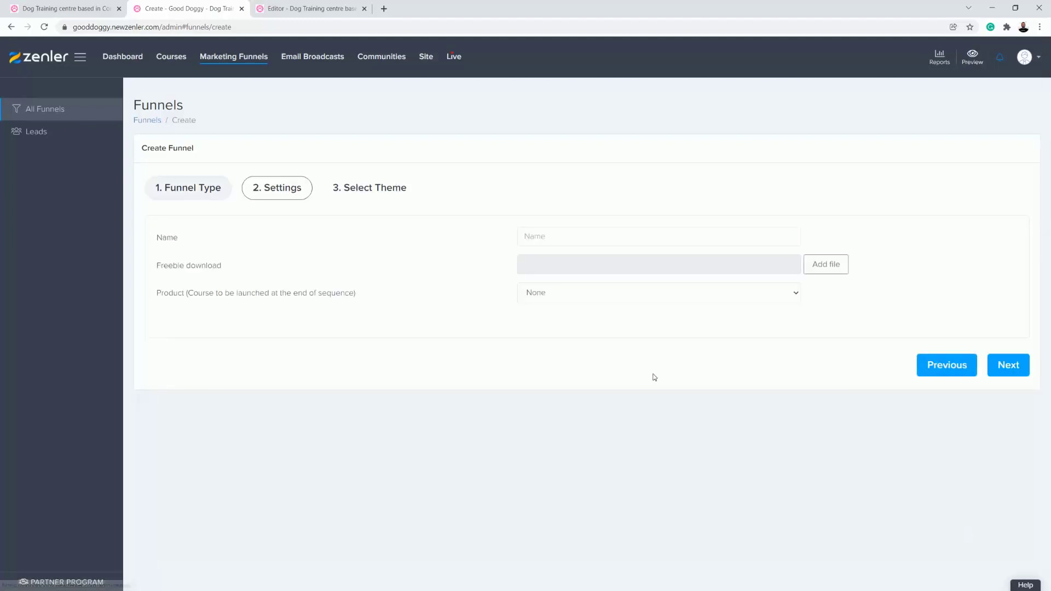
# Step: Name the funnel FORM-RESPONDER, leave the freebie download empty and the product as None, and continue to theme selection
pyautogui.click(547, 237)
pyautogui.write('RESPO')
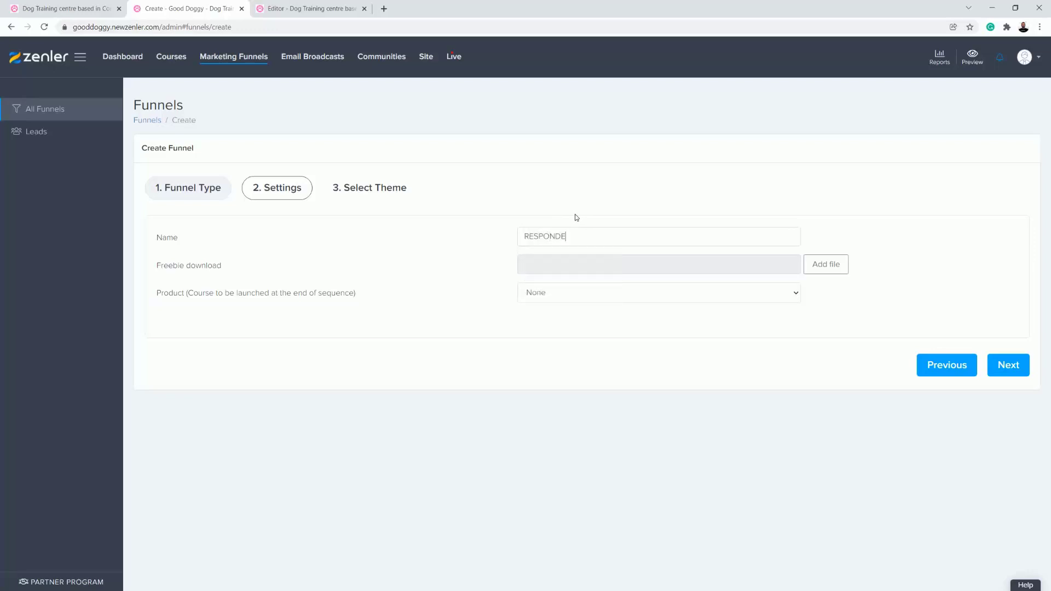
pyautogui.write('NDER')
pyautogui.press('Home')
pyautogui.write('FORM')
pyautogui.press('BackSpace')
pyautogui.write('-')
pyautogui.moveTo(622, 236); pyautogui.dragTo(452, 235)
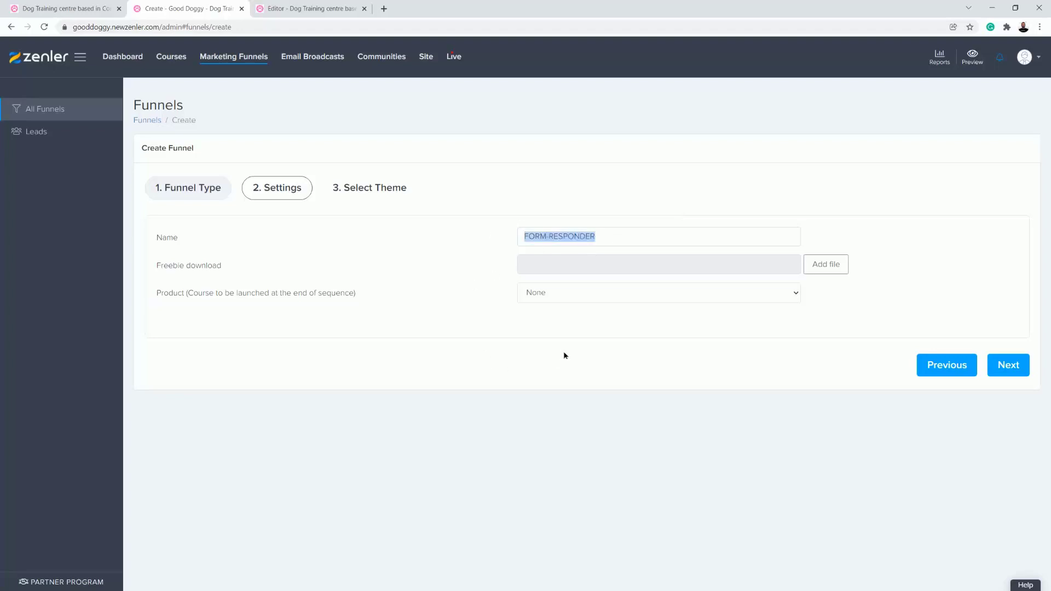
pyautogui.click(873, 341)
pyautogui.click(999, 367)
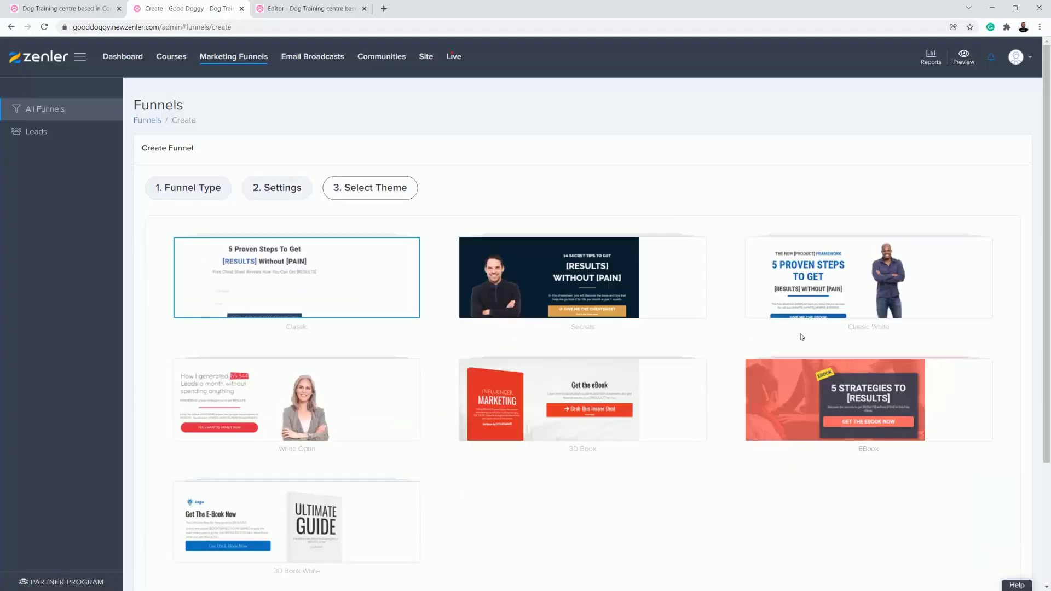
# Step: Keep the Classic theme and finish creating the funnel
pyautogui.moveTo(313, 284)
pyautogui.scroll(-1, 729, 433)
pyautogui.scroll(-1, 730, 434)
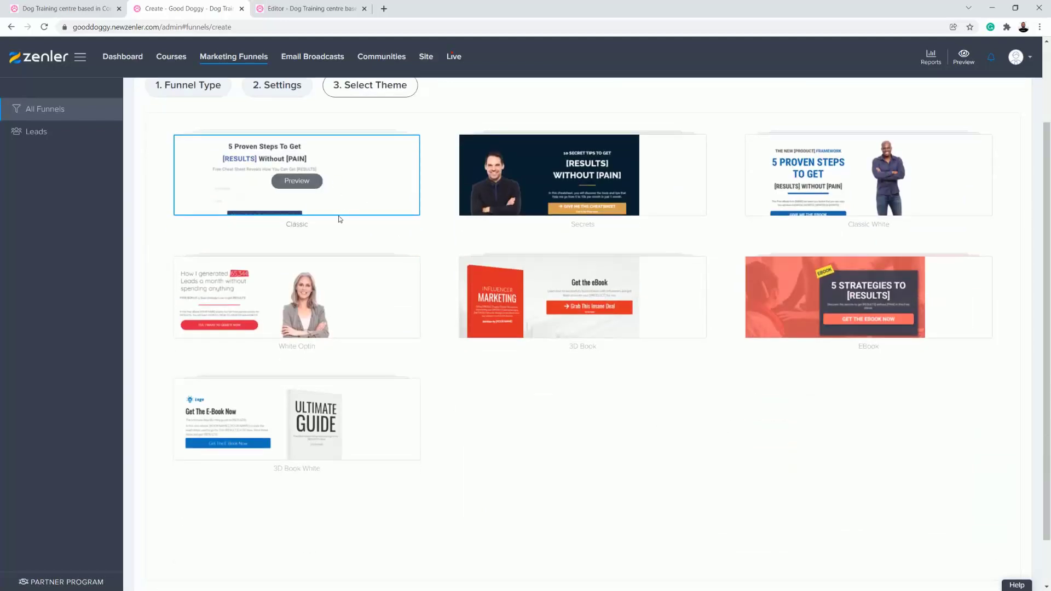
pyautogui.scroll(-1, 810, 454)
pyautogui.click(1006, 557)
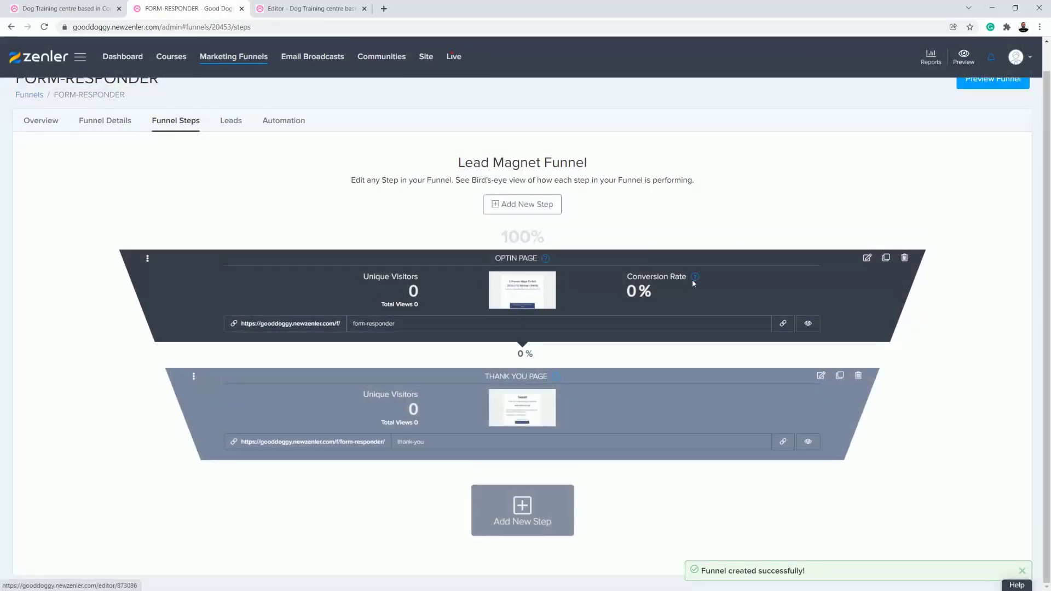
# Step: Delete both the optin page and the thank you page from the funnel's steps
pyautogui.click(904, 257)
pyautogui.click(562, 377)
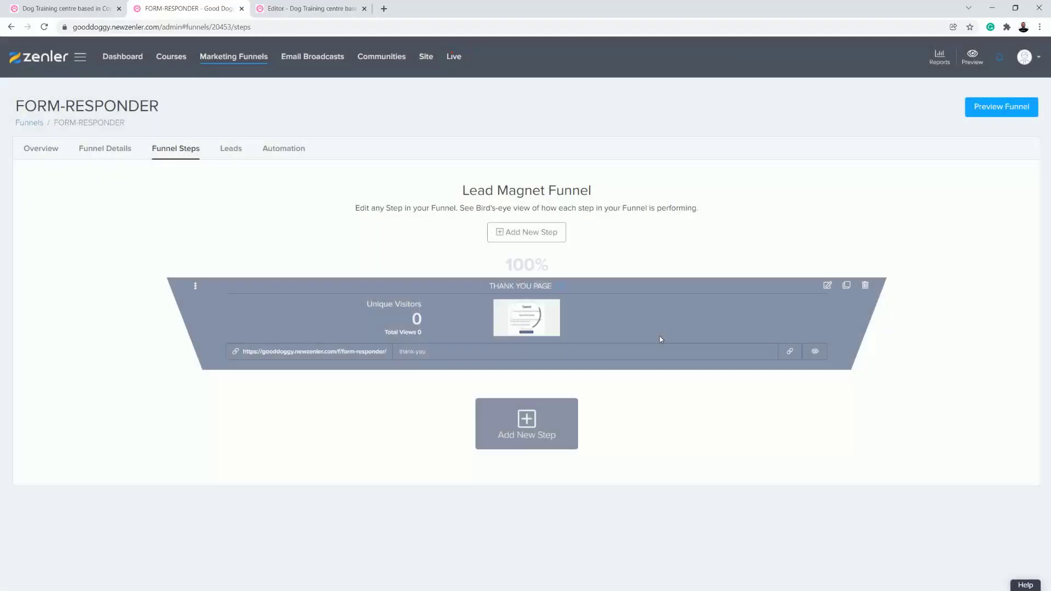
pyautogui.click(911, 286)
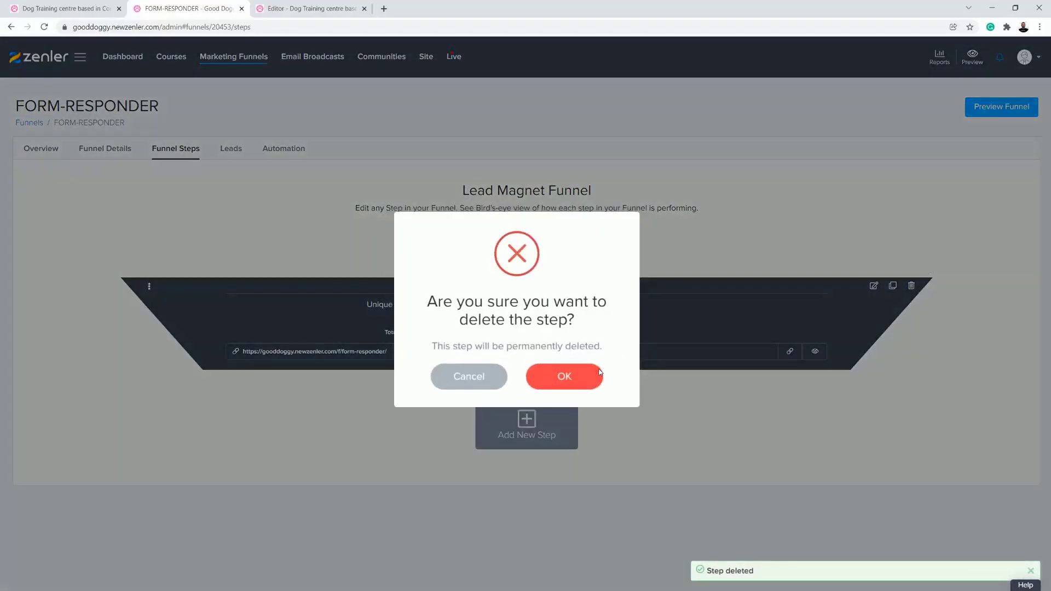
pyautogui.click(591, 365)
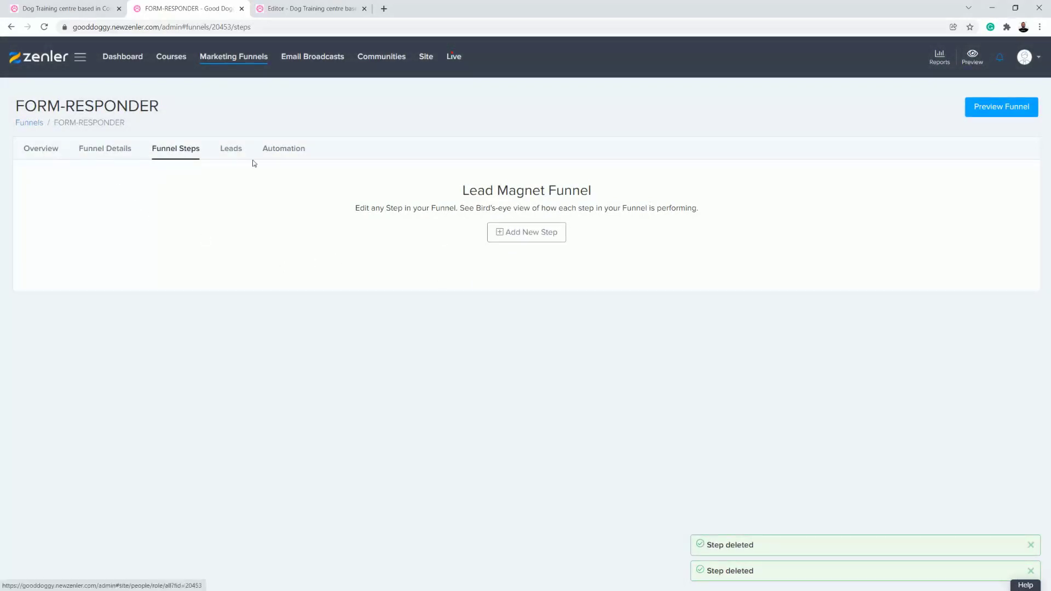
# Step: Open the Access Instructions Email action of the funnel's Email Drip Sequence automation for editing
pyautogui.click(279, 151)
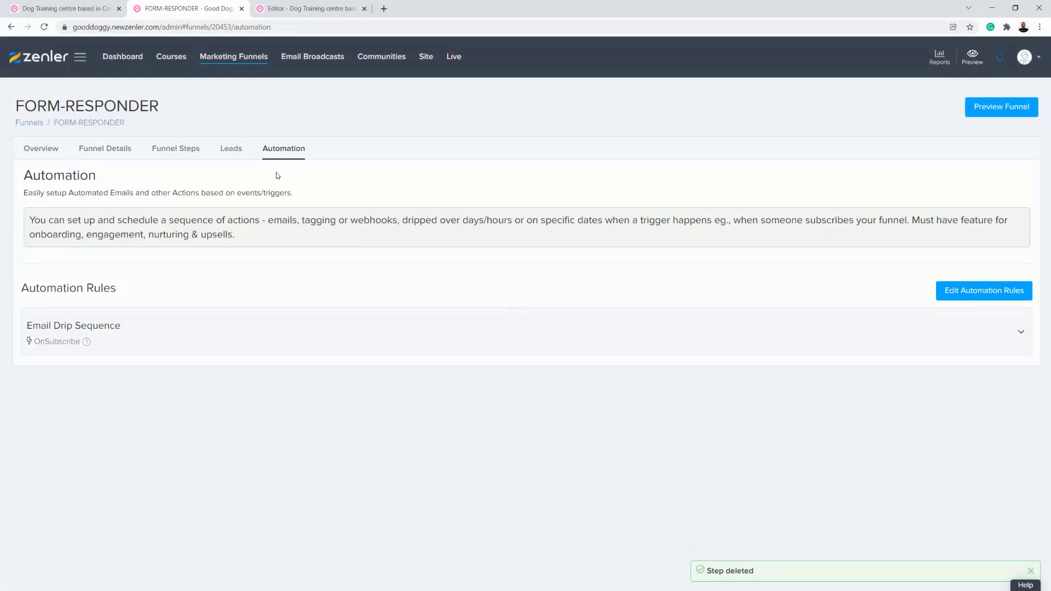
pyautogui.click(351, 340)
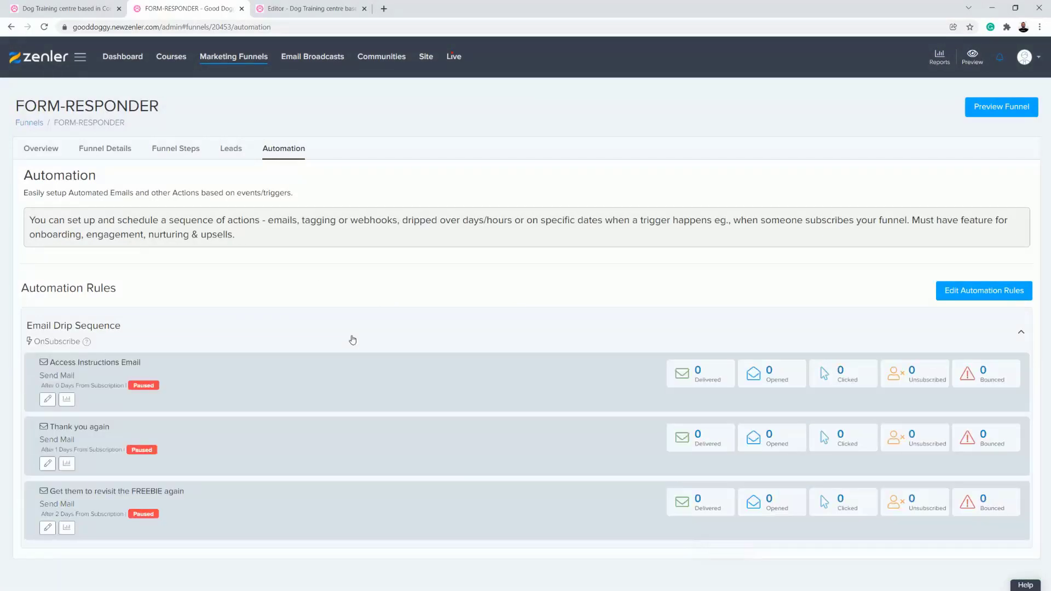
pyautogui.click(48, 399)
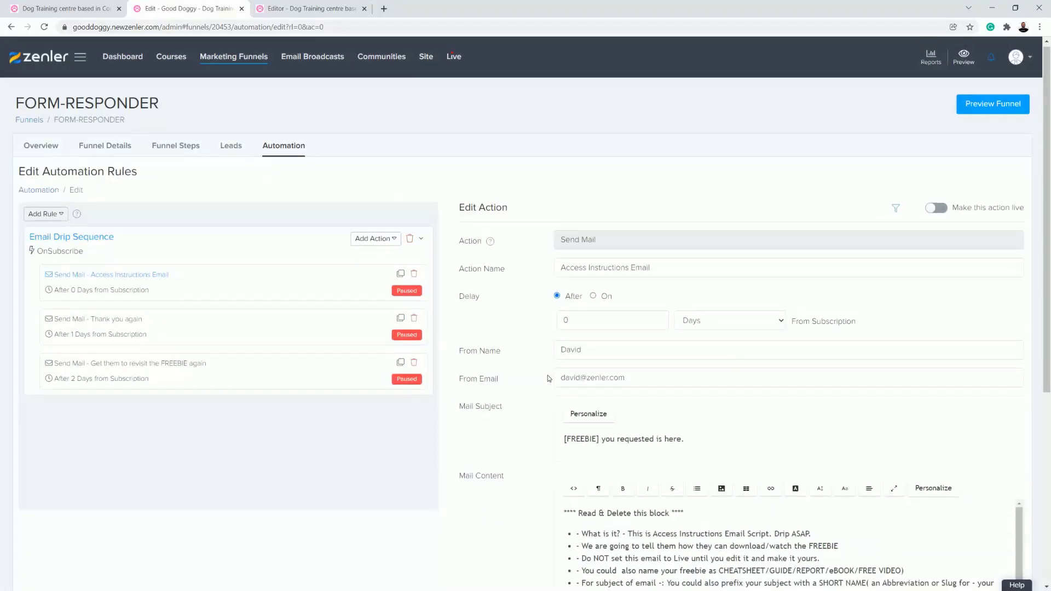
# Step: Delete all the template text from the mail content, keeping the mailing address and unsubscribe footer
pyautogui.scroll(-3, 548, 375)
pyautogui.scroll(-3, 654, 481)
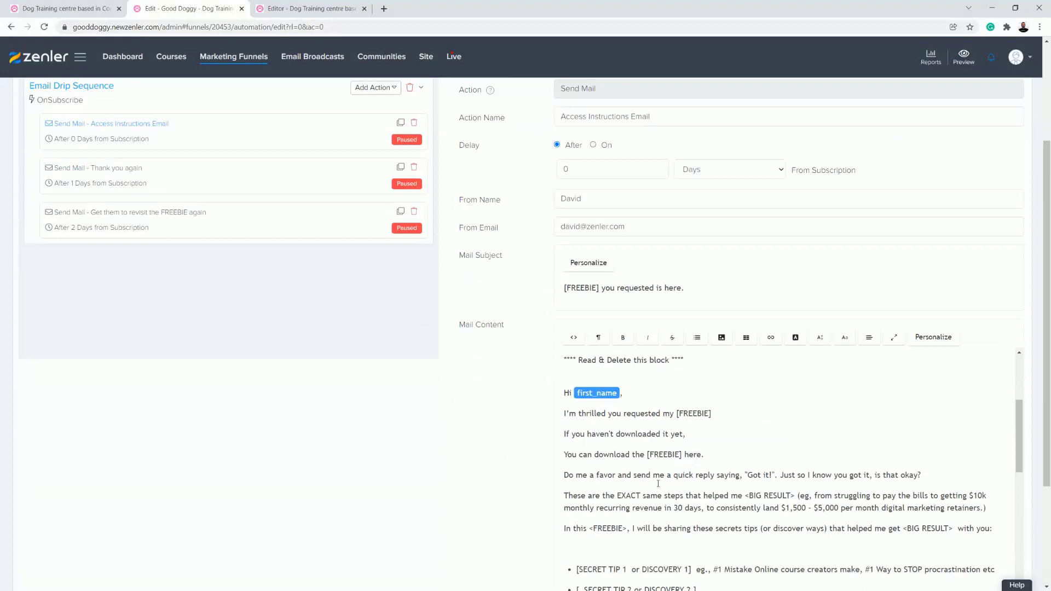
pyautogui.scroll(2, 669, 472)
pyautogui.moveTo(563, 496); pyautogui.dragTo(556, 335)
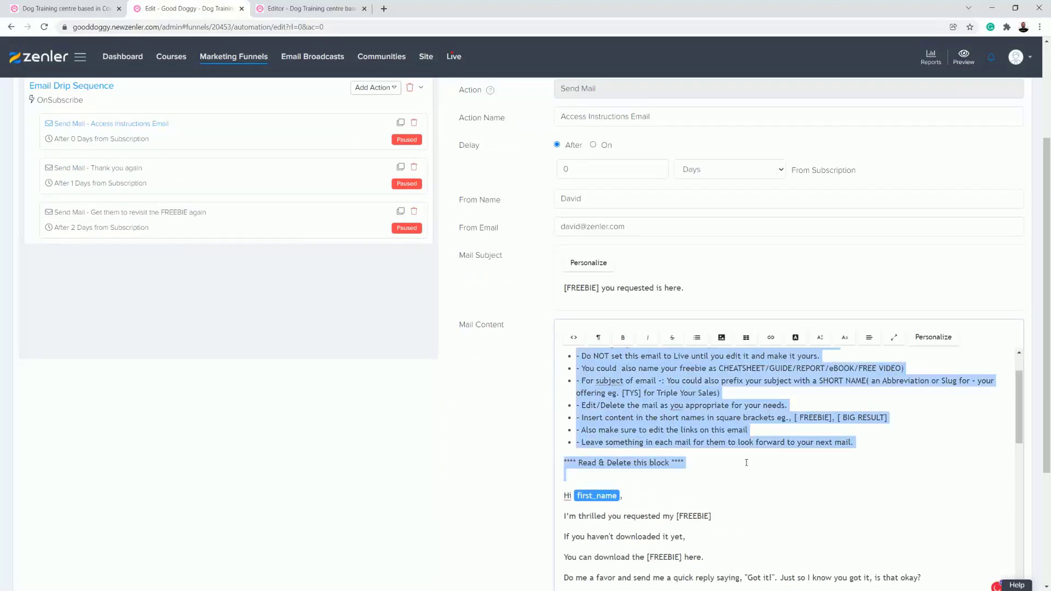
pyautogui.press('BackSpace')
pyautogui.scroll(1, 669, 406)
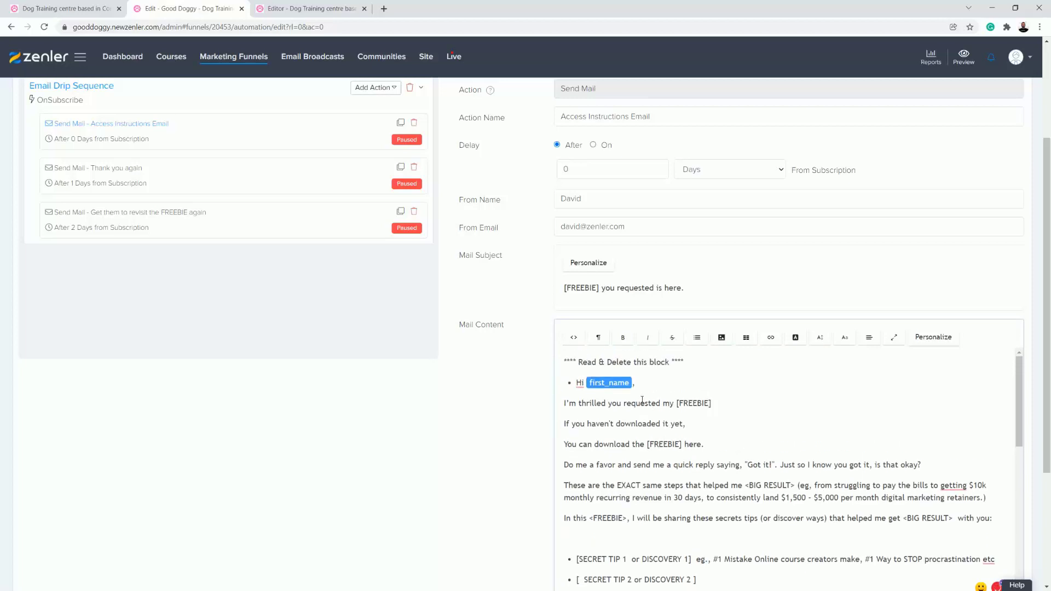
pyautogui.moveTo(564, 361); pyautogui.dragTo(746, 501)
pyautogui.scroll(-10, 746, 488)
pyautogui.keyDown('shift'); pyautogui.click(664, 469); pyautogui.keyUp('shift')
pyautogui.press('BackSpace')
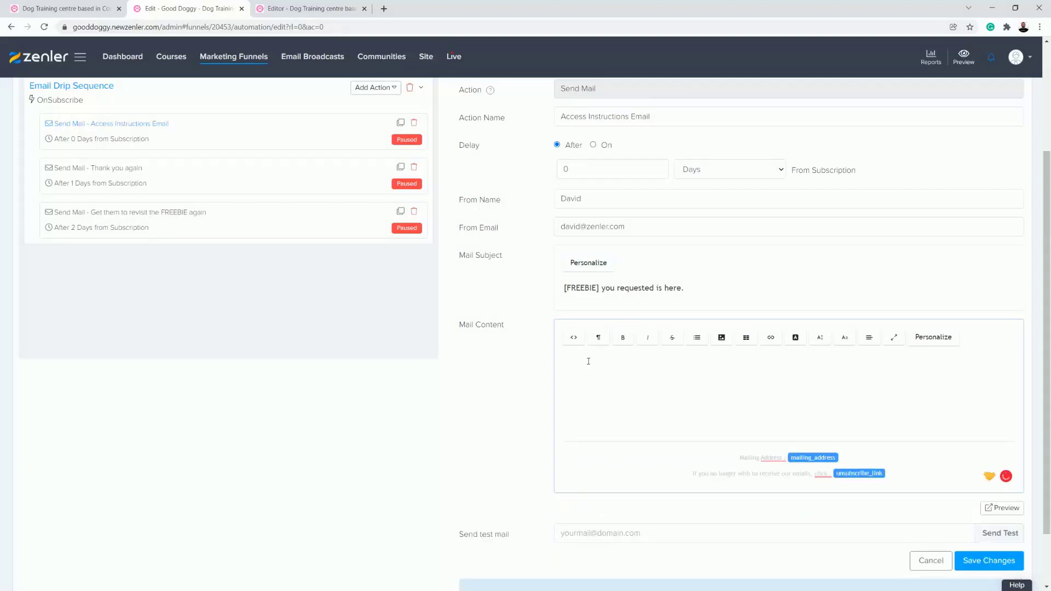
# Step: Begin the mail content with the greeting "Dear", the full_name personalization field and a comma
pyautogui.write('Dear')
pyautogui.click(933, 337)
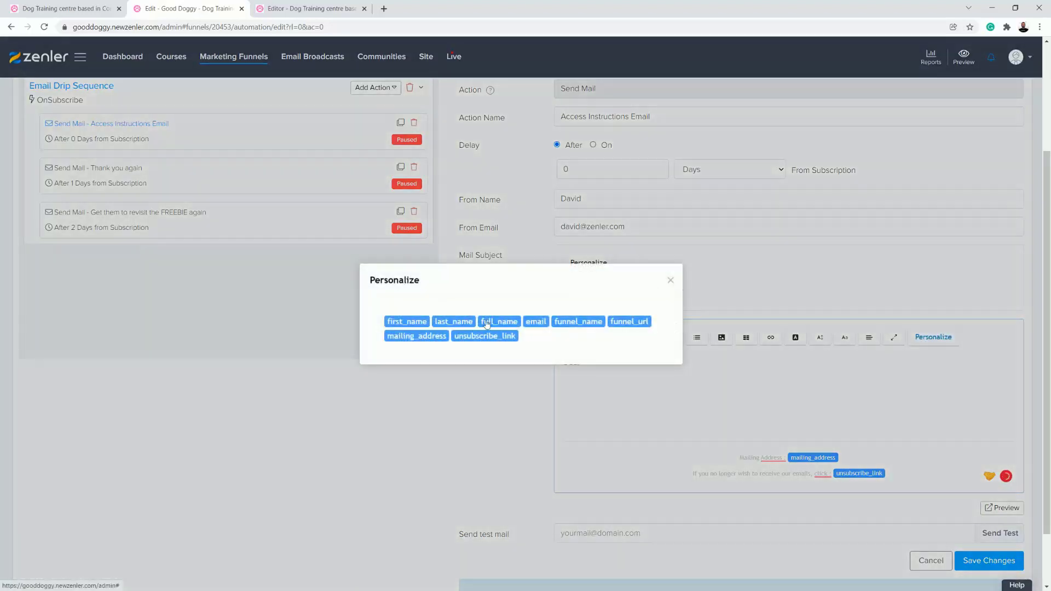
pyautogui.click(417, 326)
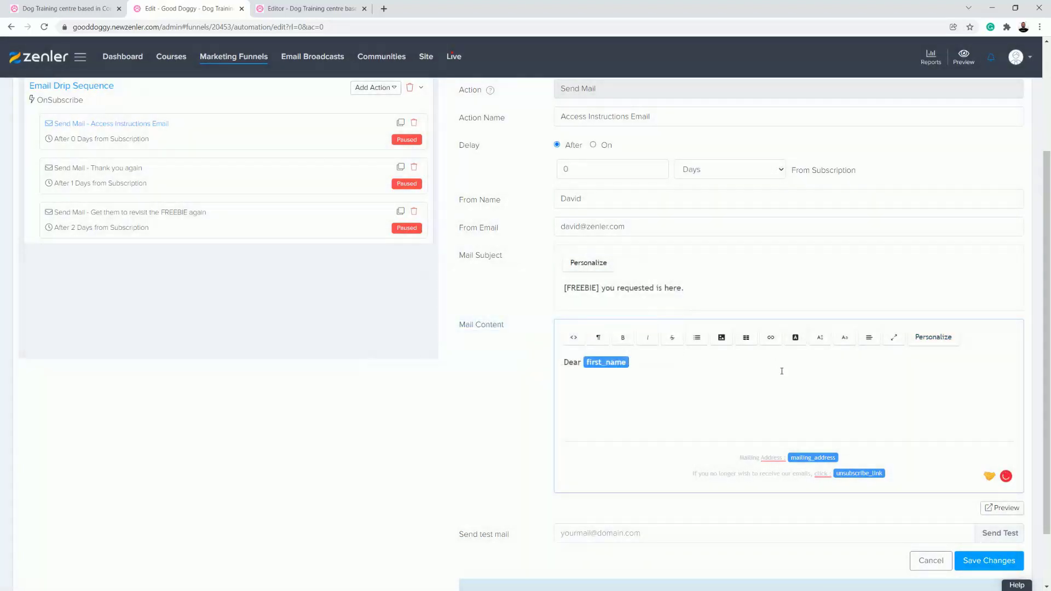
pyautogui.press('BackSpace')
pyautogui.click(933, 337)
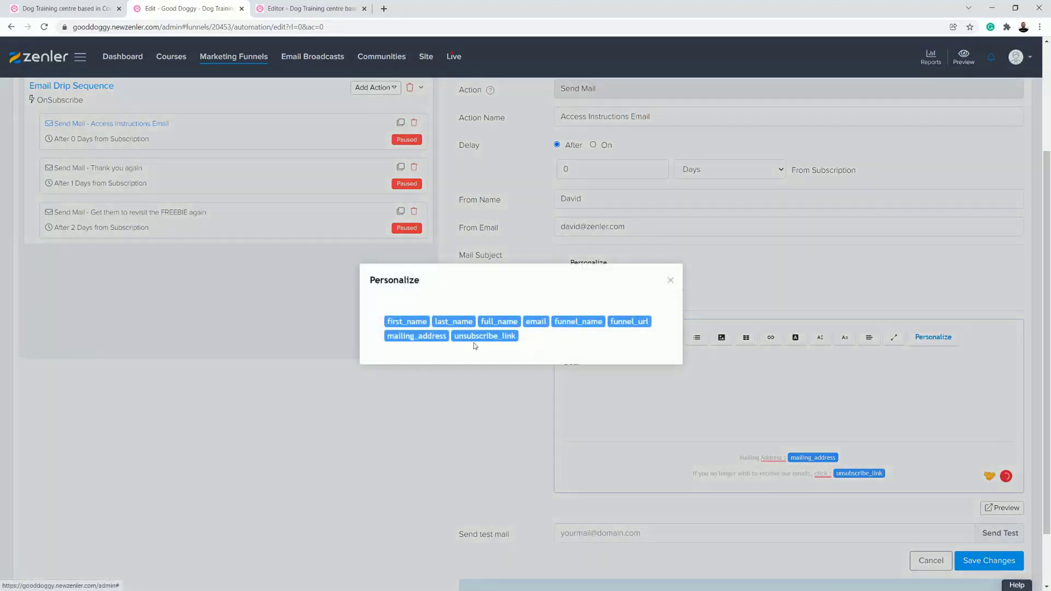
pyautogui.click(497, 323)
pyautogui.click(760, 403)
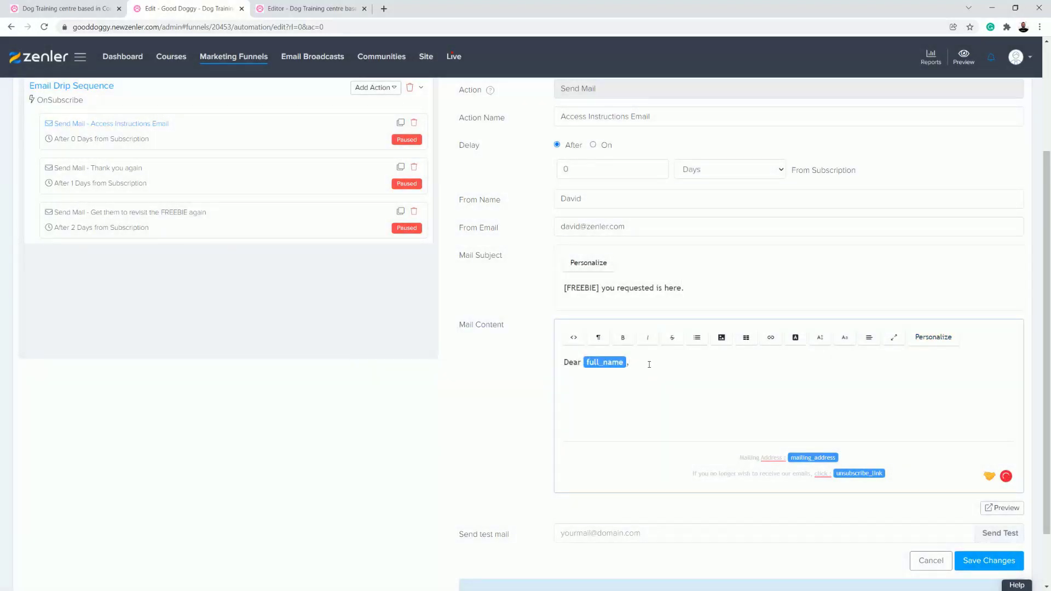
# Step: Below the greeting, add the lines "Thank you for signing up to Good Doggy", "We will be in touch soon" and "Good Doggy Team"
pyautogui.press('Return')
pyautogui.write('Tha')
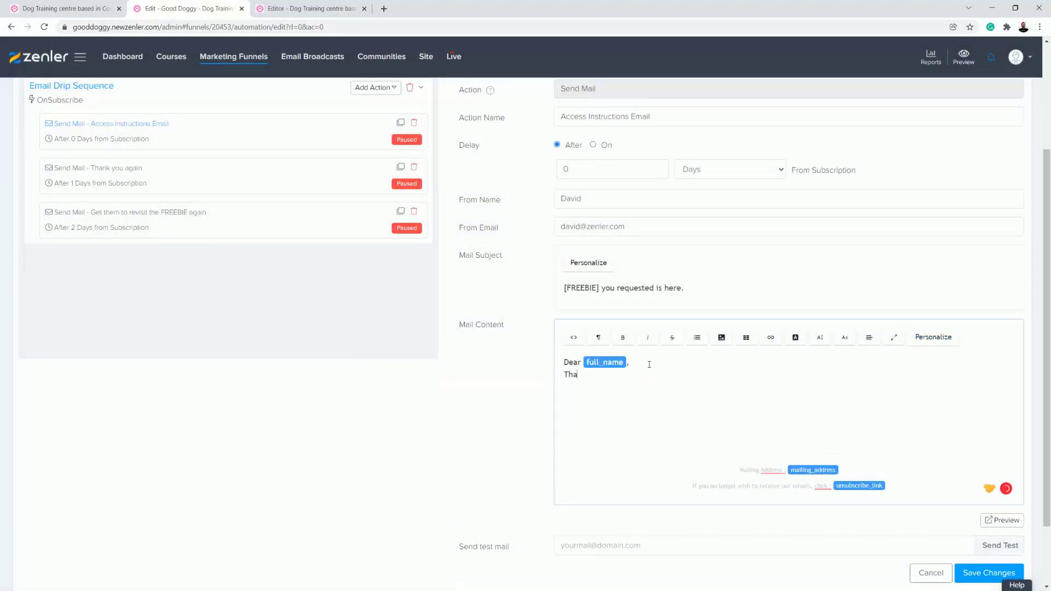
pyautogui.write('nk you for signing up to Good Doggy')
pyautogui.press('Return')
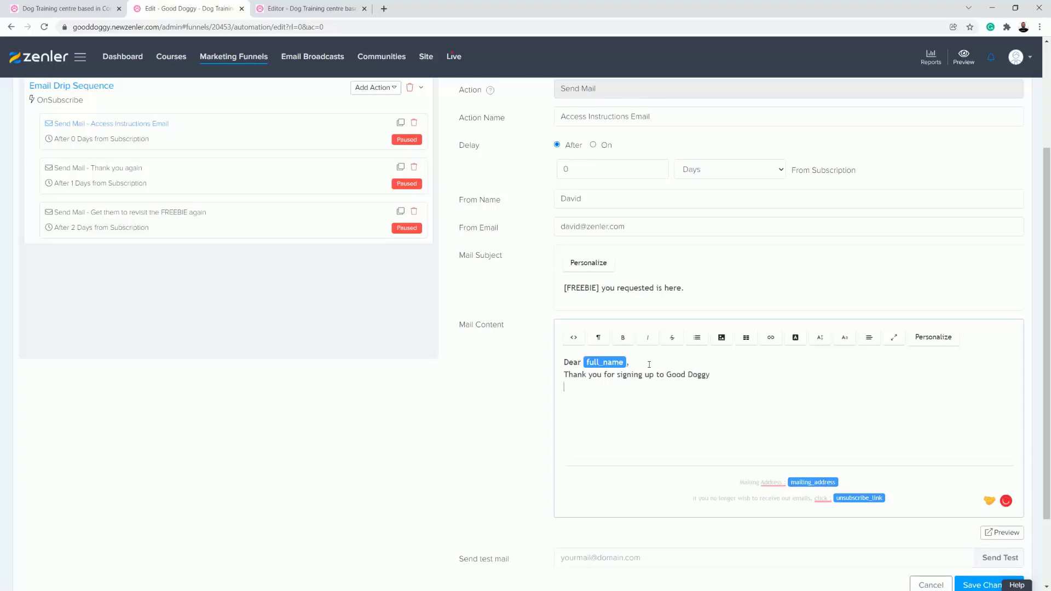
pyautogui.write('We will be in touch soon')
pyautogui.press('Return')
pyautogui.write('Good Doggy Team')
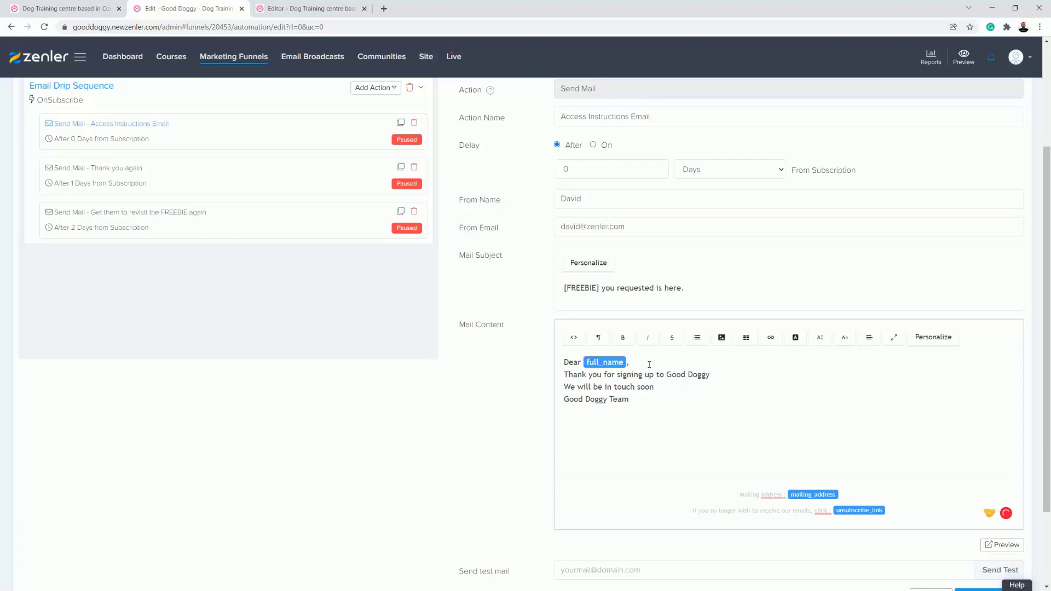
# Step: Replace the mail subject with "Good Doggy Sign up from for" followed by the full_name personalization field
pyautogui.moveTo(692, 292); pyautogui.dragTo(563, 289)
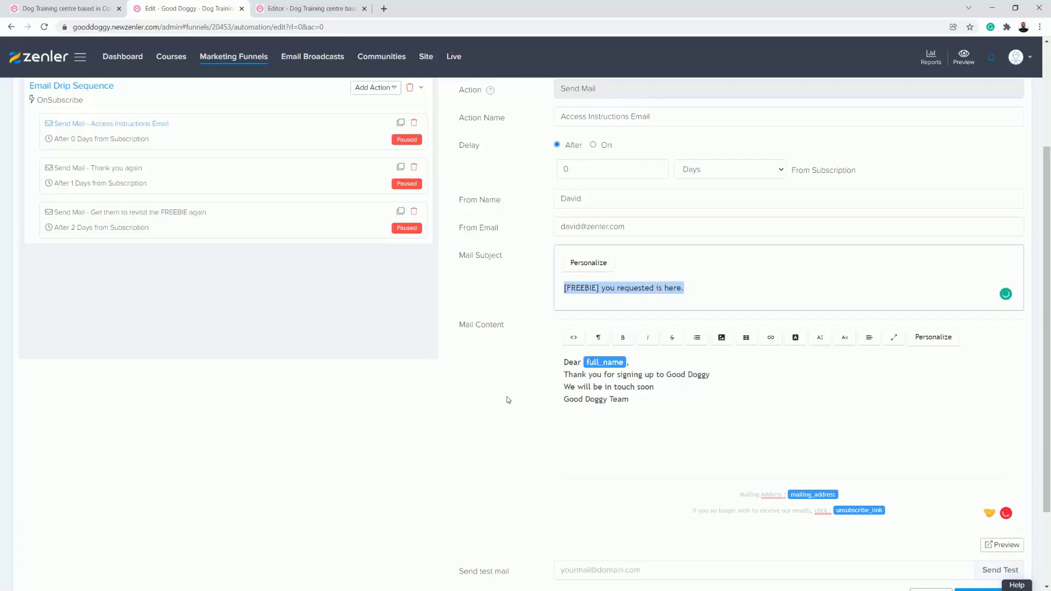
pyautogui.write('Good')
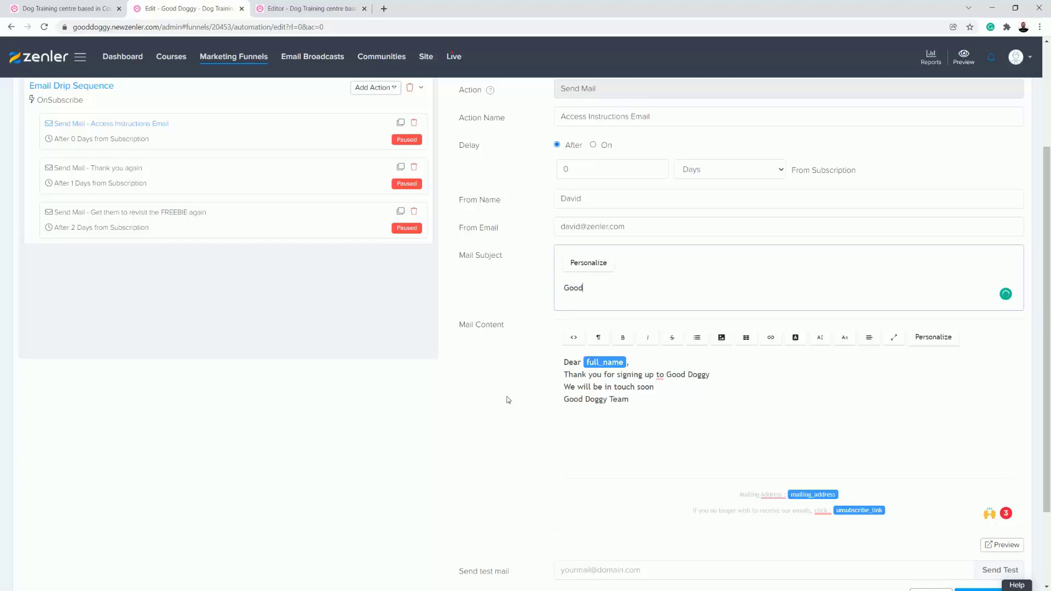
pyautogui.write(' Doggy Sign up from for')
pyautogui.click(590, 264)
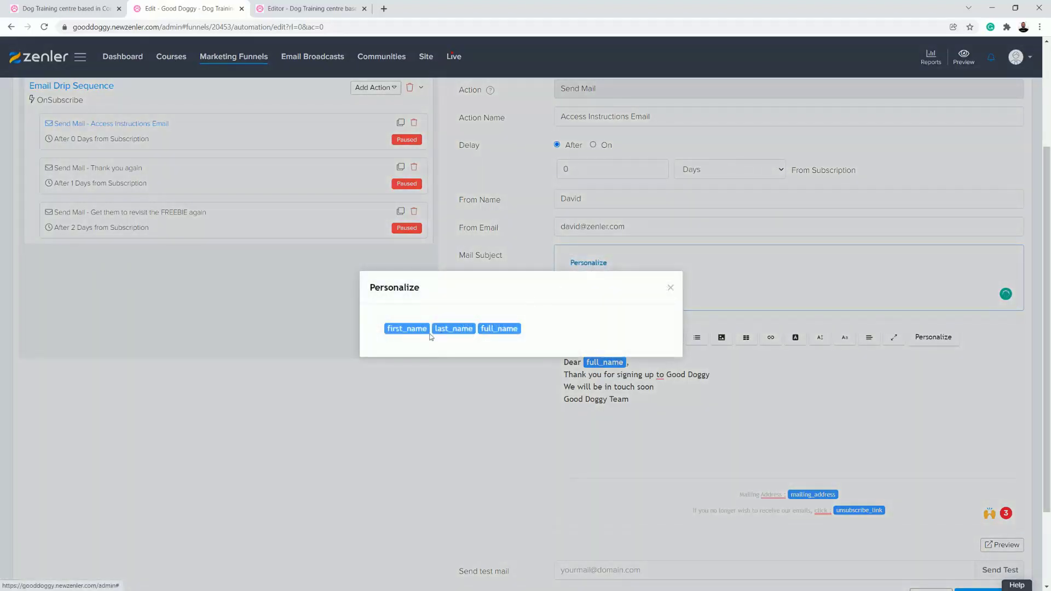
pyautogui.click(496, 330)
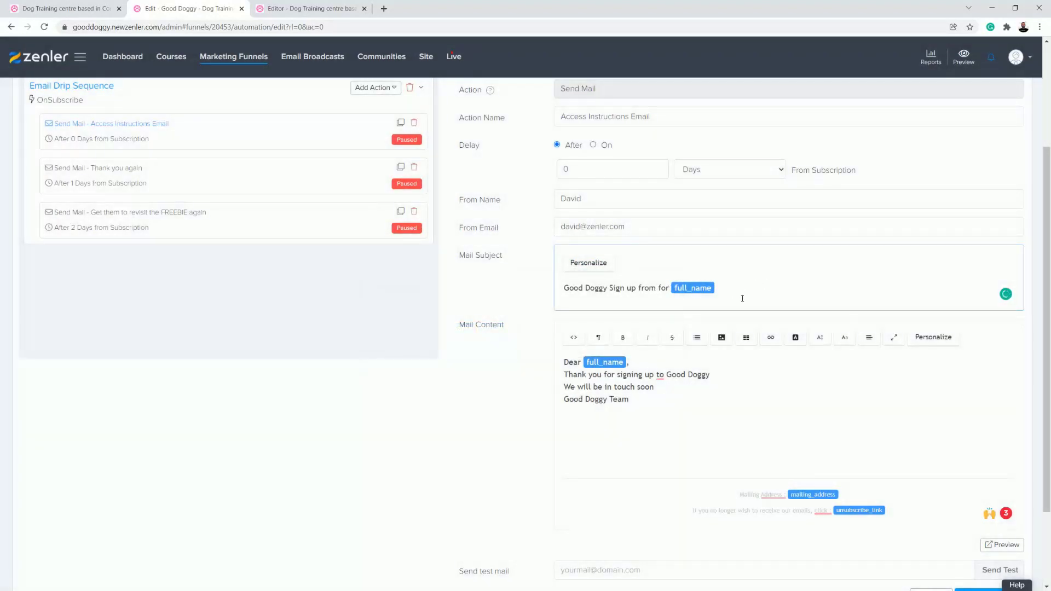
# Step: Make the Access Instructions Email action live and apply it to leads who have already subscribed
pyautogui.scroll(-2, 766, 416)
pyautogui.scroll(5, 753, 410)
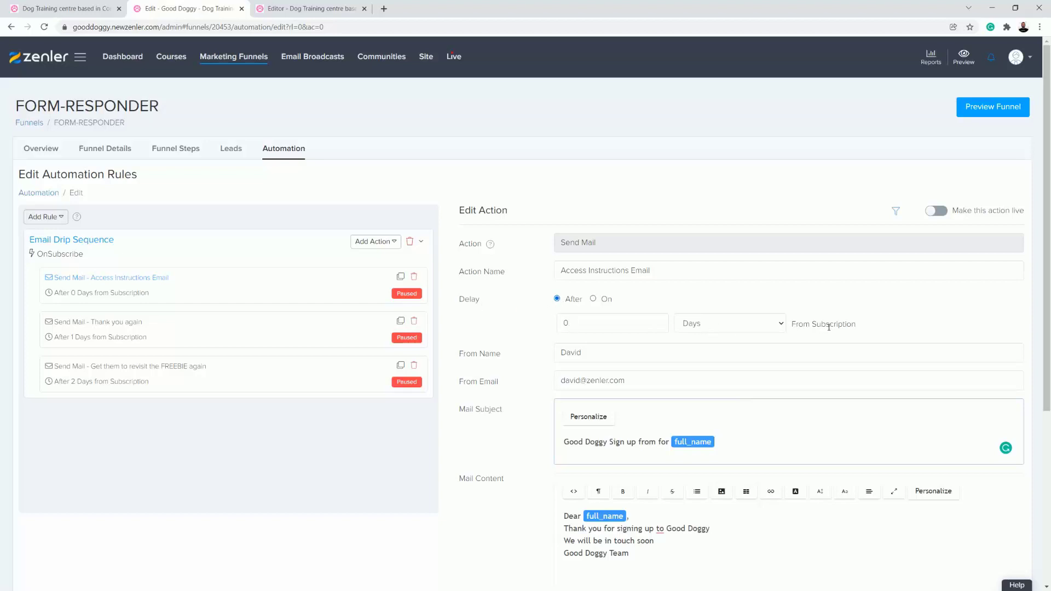
pyautogui.click(942, 214)
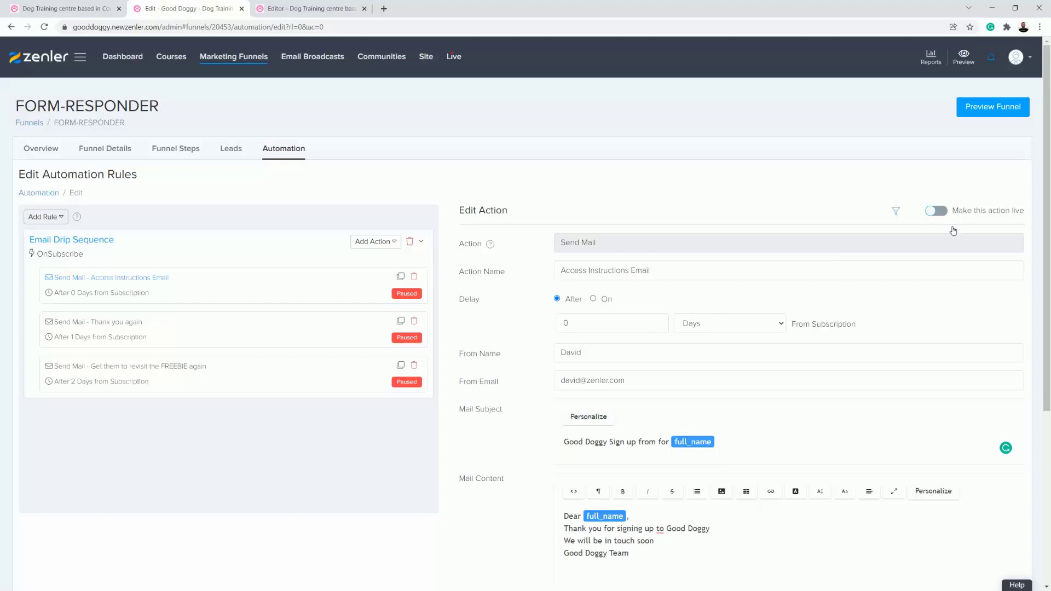
pyautogui.moveTo(441, 304); pyautogui.dragTo(604, 305)
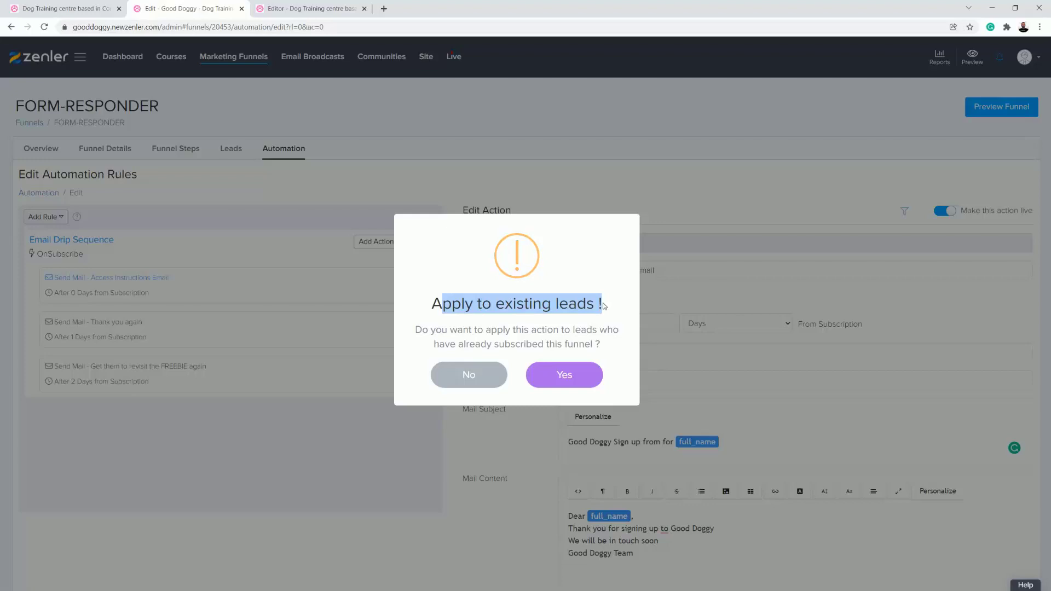
pyautogui.click(561, 375)
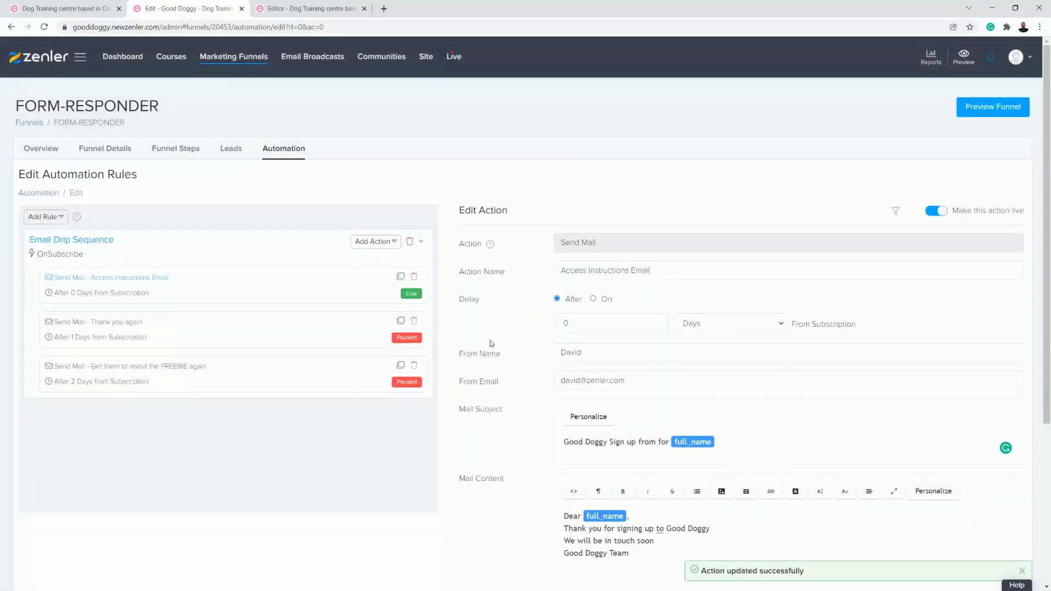
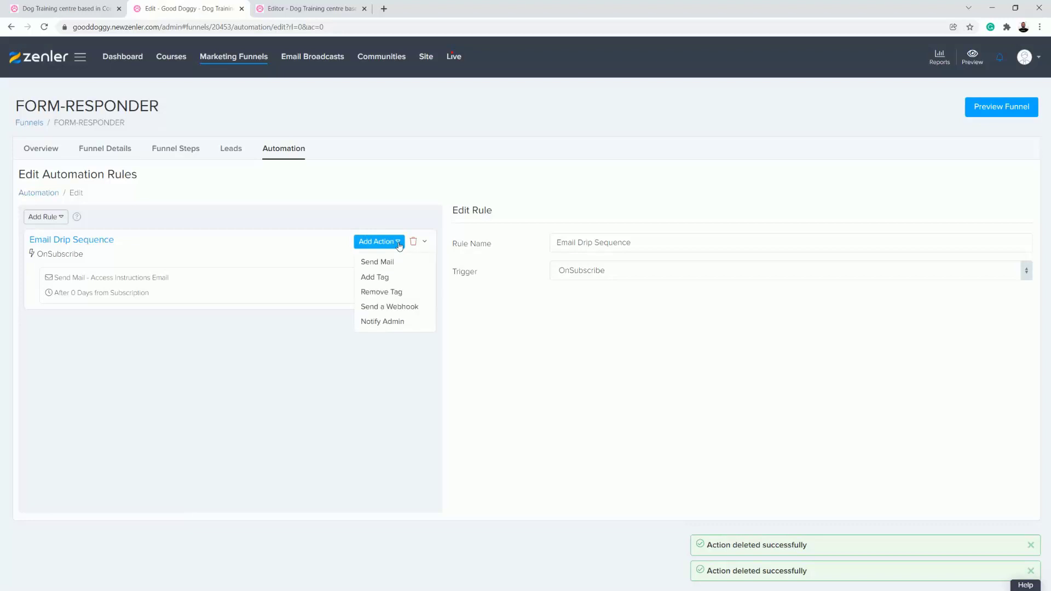
# Step: Add a Notify Admin action to the Email Drip Sequence rule and choose the second listed admin as its recipient
pyautogui.click(377, 322)
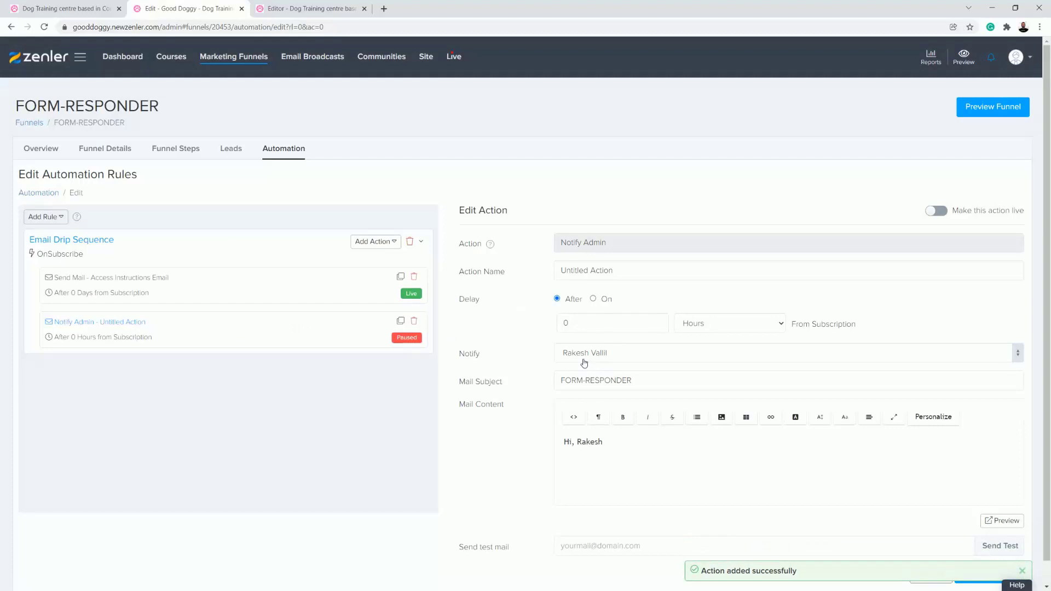
pyautogui.click(629, 354)
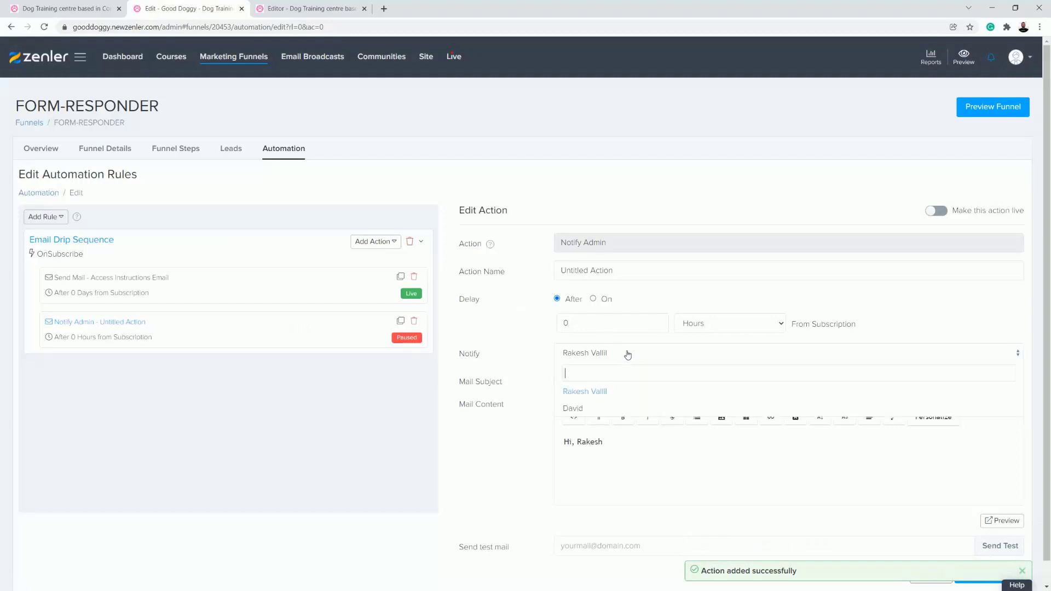
pyautogui.click(577, 407)
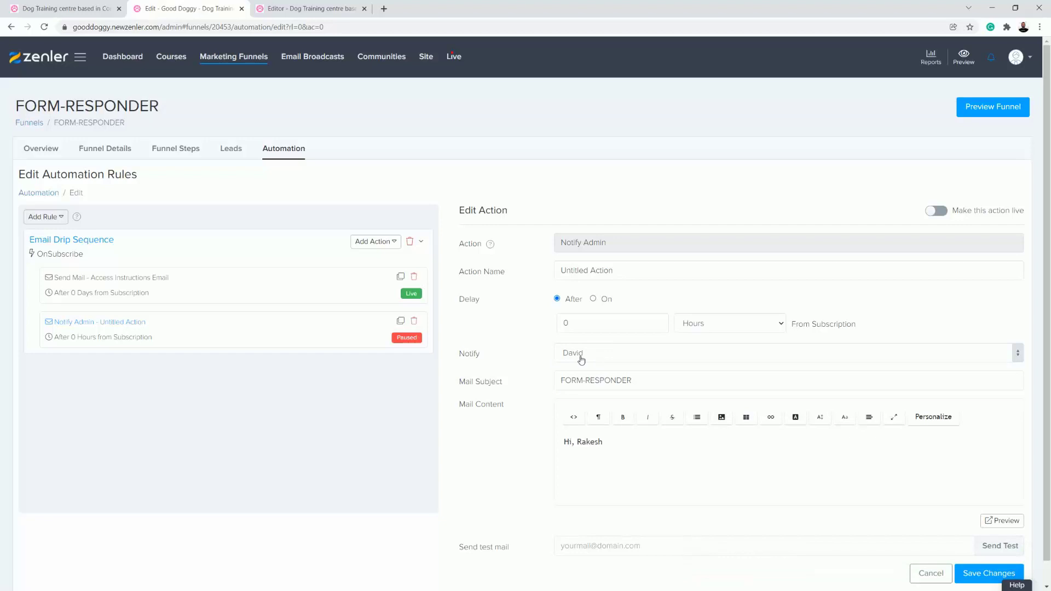
# Step: Name the action "Notify from sent on your site" and append " - Notify from sent on your site" to the FORM-RESPONDER mail subject
pyautogui.moveTo(624, 274); pyautogui.dragTo(534, 277)
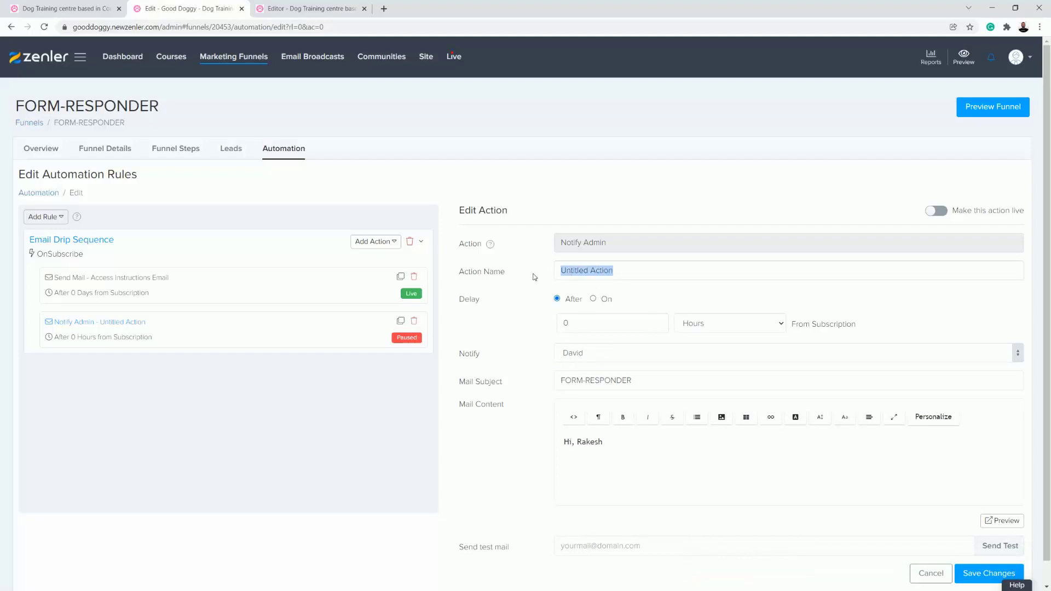
pyautogui.write('Notify from sent on your site')
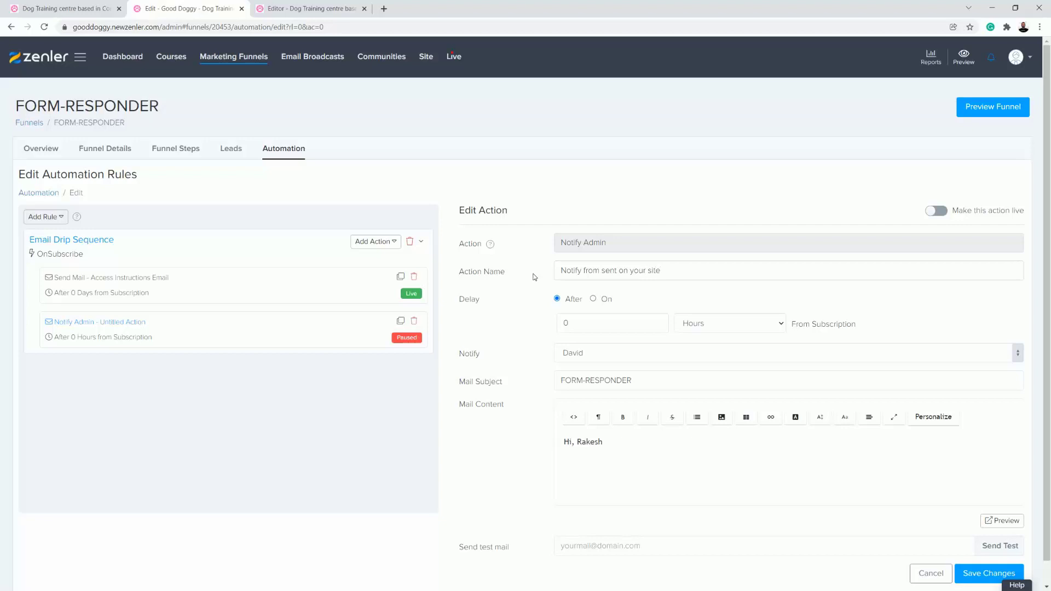
pyautogui.moveTo(669, 270); pyautogui.dragTo(552, 272)
pyautogui.hotkey('ctrl', 'c')
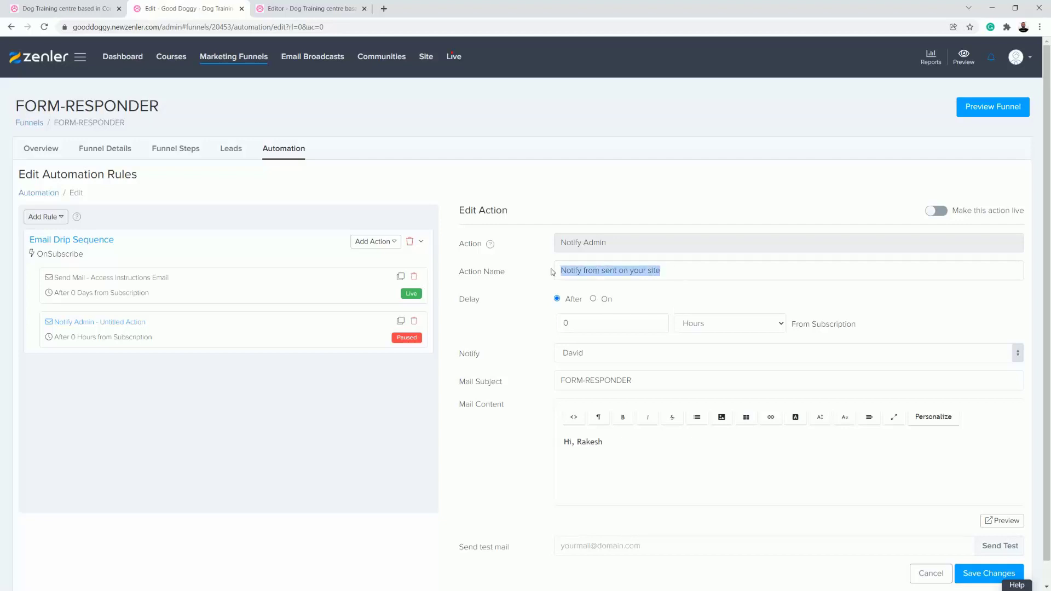
pyautogui.click(697, 385)
pyautogui.write('-')
pyautogui.hotkey('ctrl', 'v')
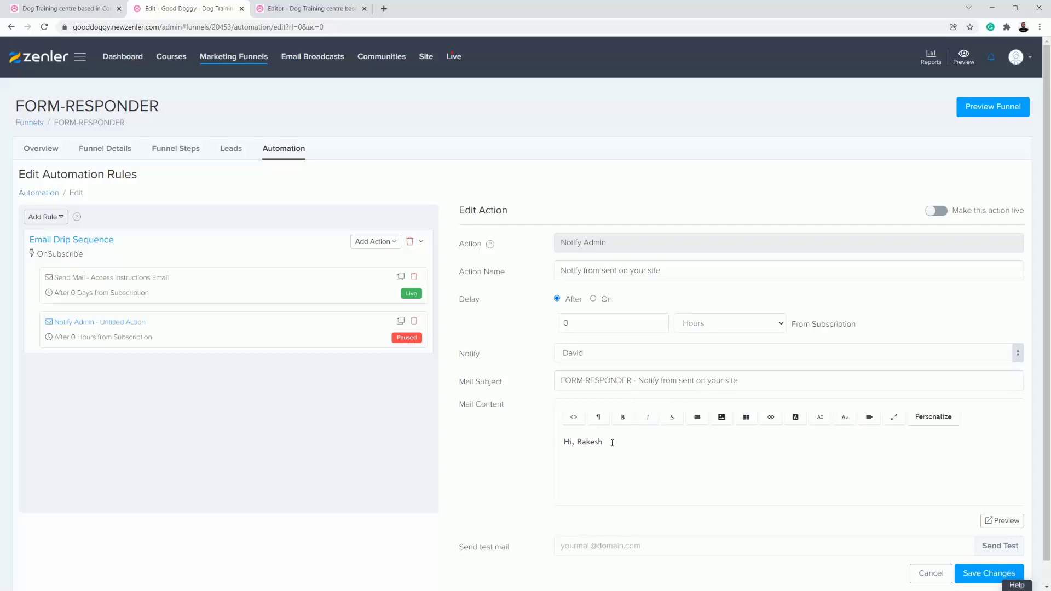
# Step: Change the name in the mail greeting to the selected admin's and add the line "new user signed up" below it
pyautogui.click(623, 441)
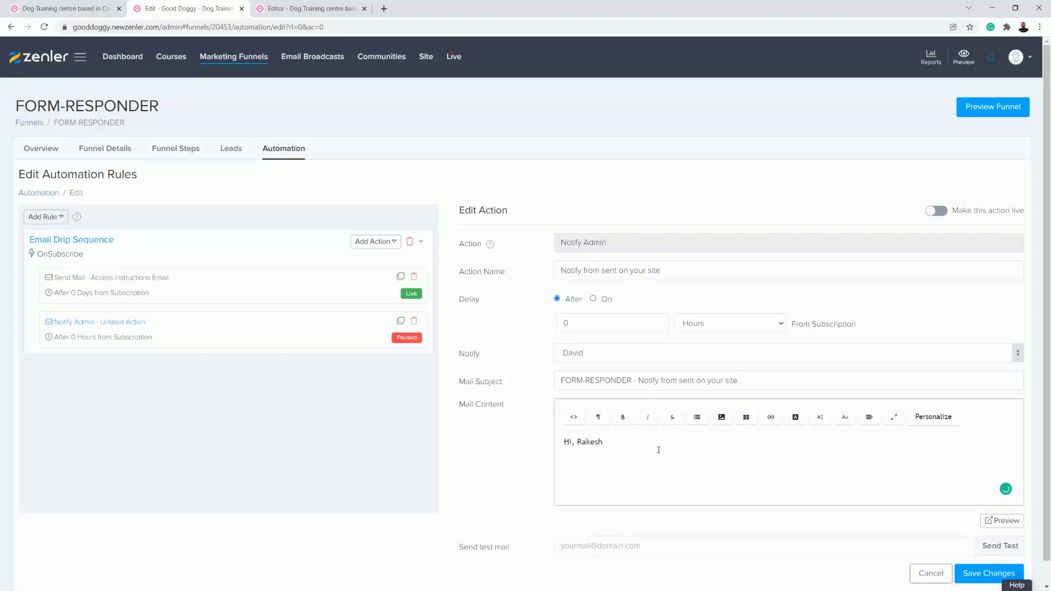
pyautogui.doubleClick(608, 443)
pyautogui.write('David')
pyautogui.press('Return')
pyautogui.write('new user signed')
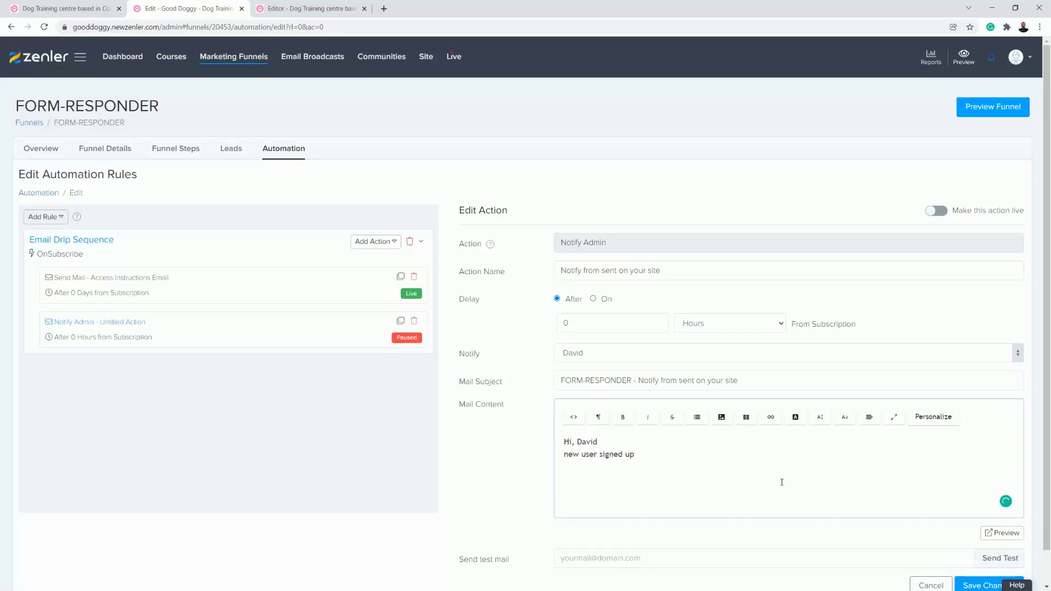
pyautogui.write(' up')
pyautogui.press('Return')
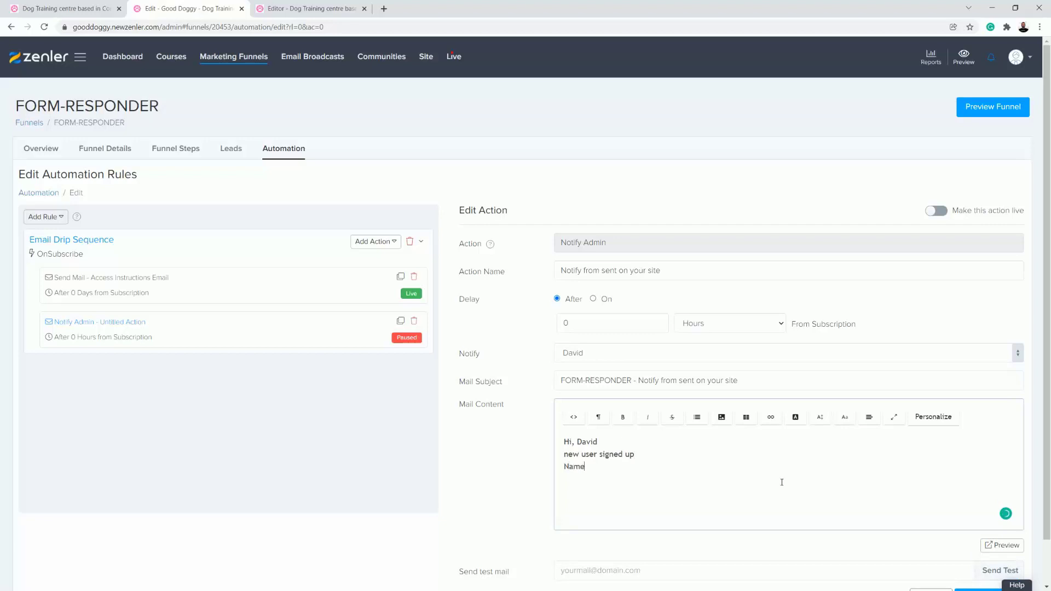
# Step: Add a "Name:" line with the full_name field, an "Email:" line with the email field, and the closing line "End of notice"
pyautogui.click(932, 417)
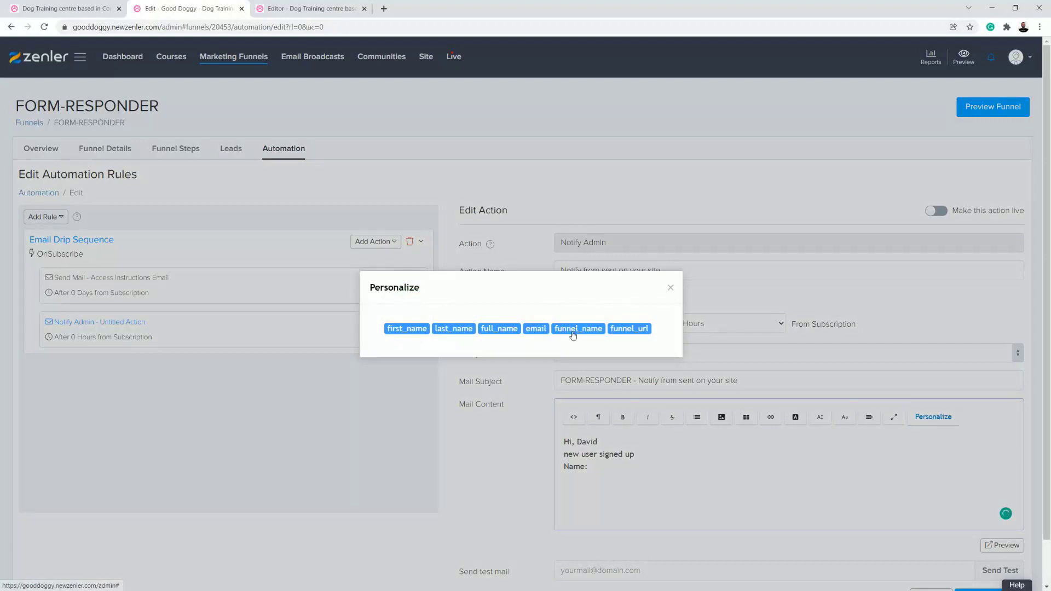
pyautogui.click(488, 329)
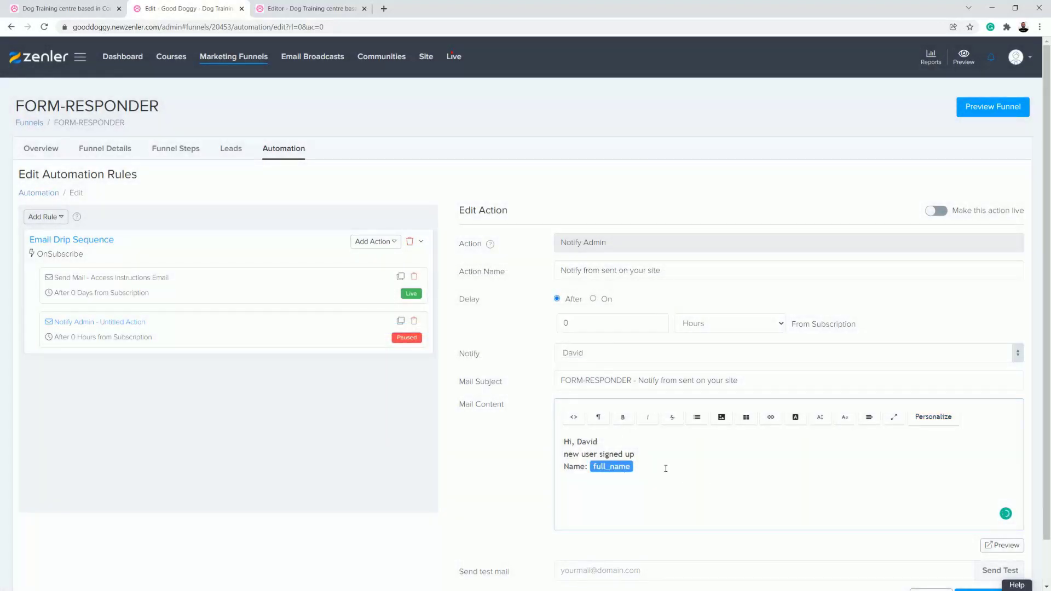
pyautogui.press('Return')
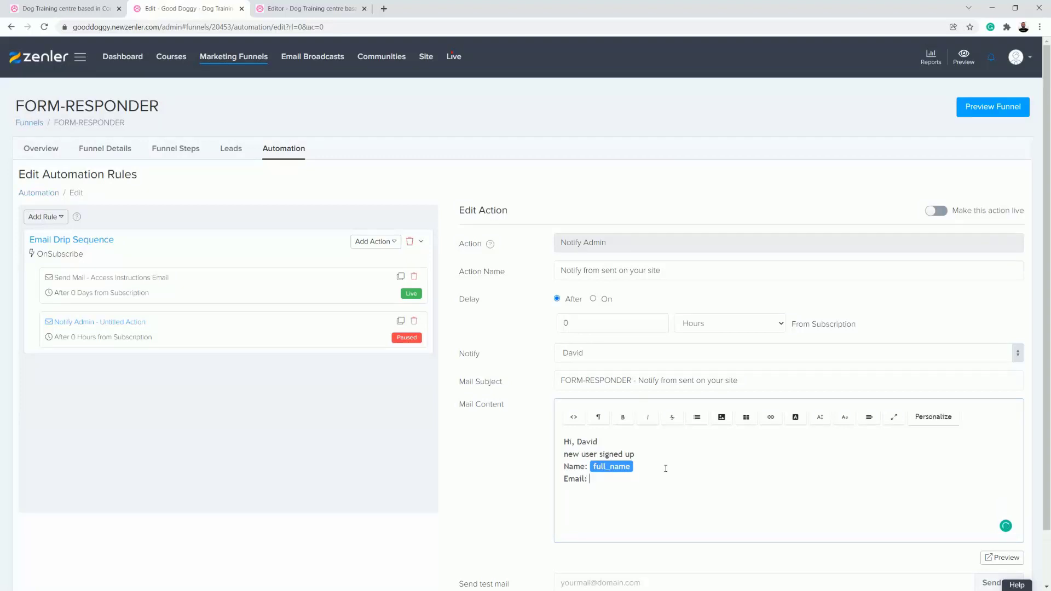
pyautogui.click(933, 418)
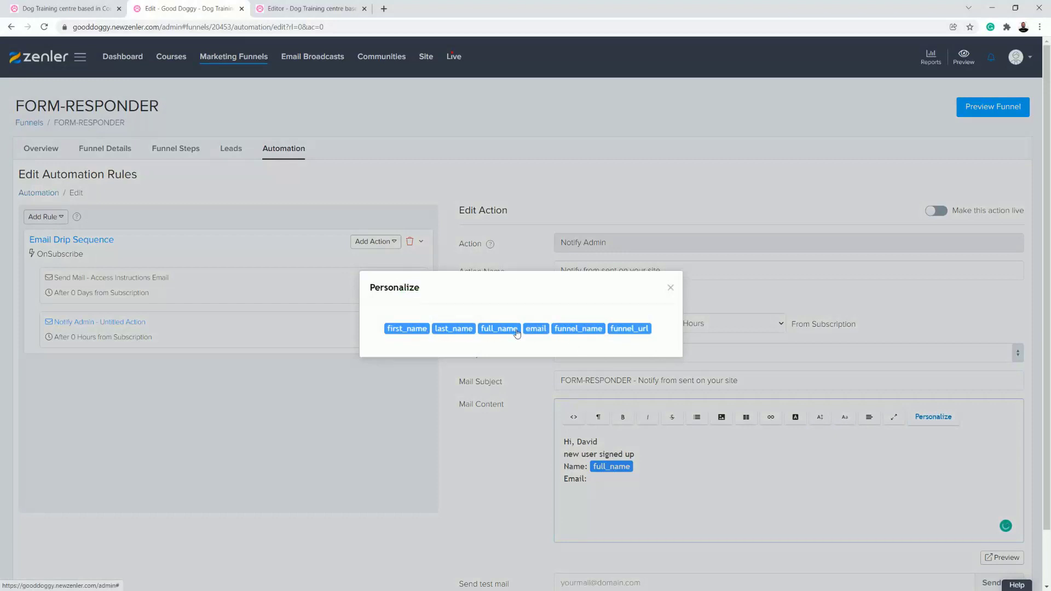
pyautogui.click(536, 330)
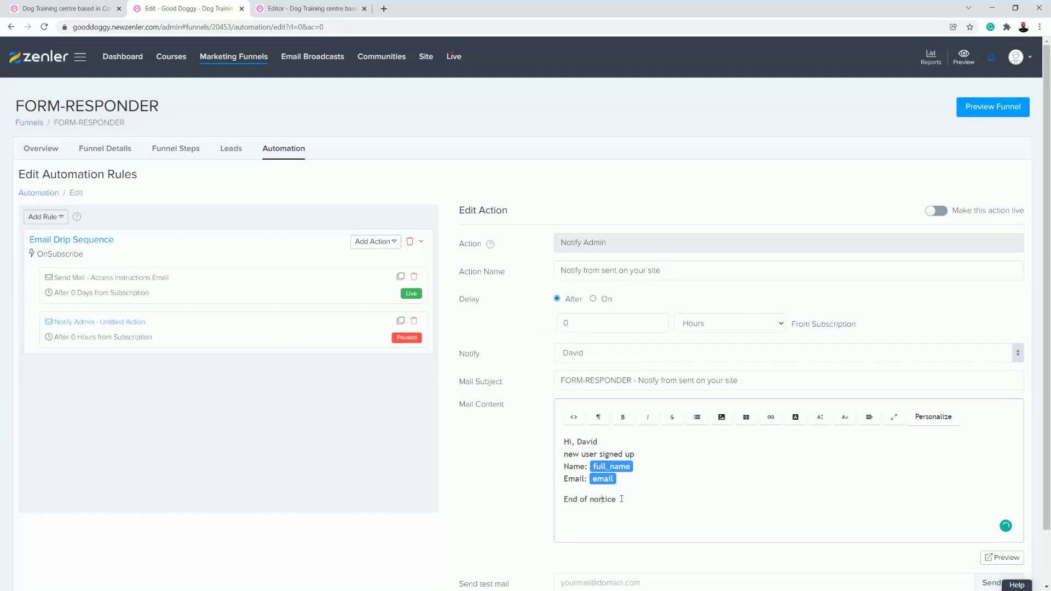
# Step: Set the Notify Admin action's delay to 1 minute after subscription
pyautogui.scroll(-2, 754, 484)
pyautogui.scroll(2, 702, 454)
pyautogui.click(776, 326)
pyautogui.click(722, 343)
pyautogui.click(658, 320)
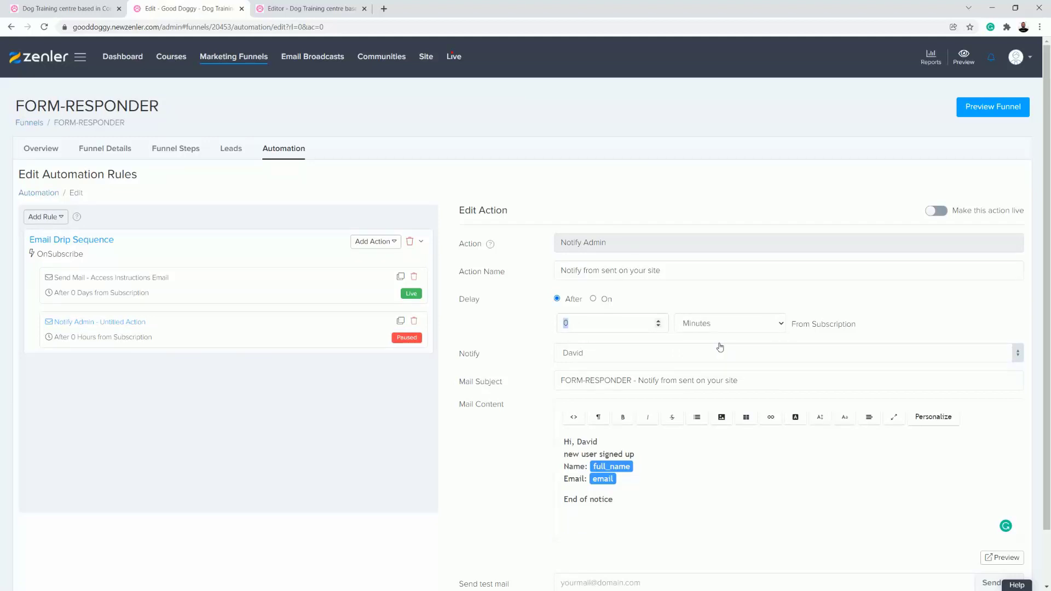
pyautogui.click(896, 323)
# Step: Save the Notify Admin action and make it live
pyautogui.scroll(-1, 734, 453)
pyautogui.scroll(1, 734, 460)
pyautogui.scroll(-1, 940, 214)
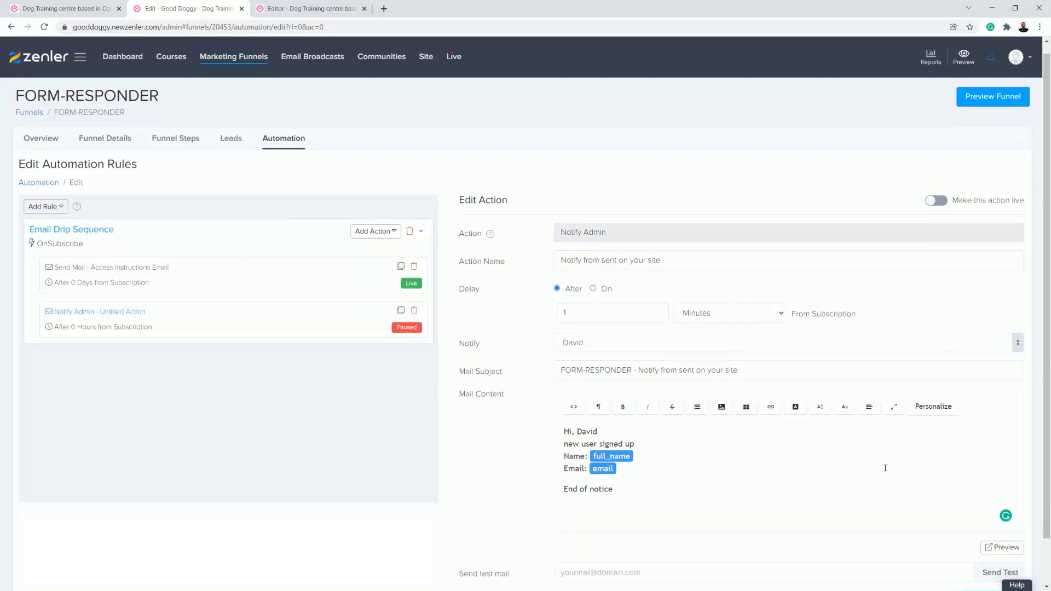
pyautogui.click(977, 550)
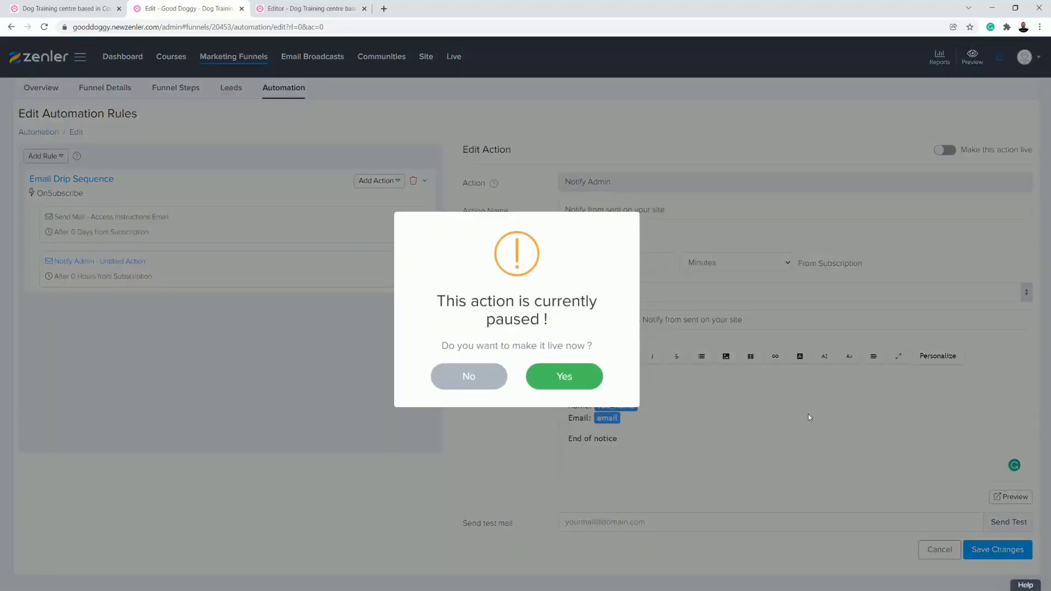
pyautogui.click(563, 379)
pyautogui.scroll(1, 361, 306)
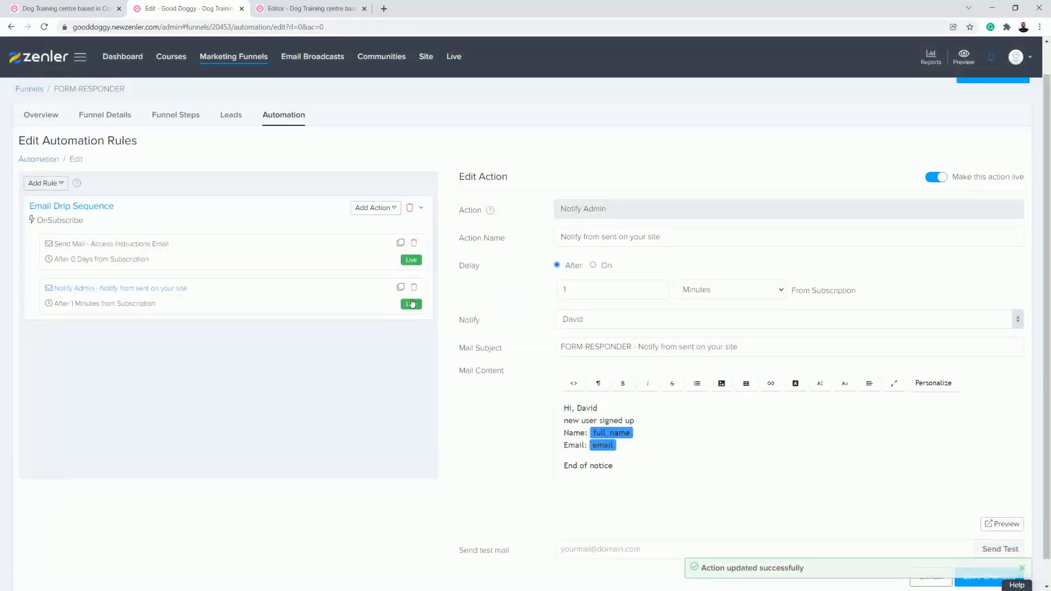
pyautogui.scroll(1, 304, 228)
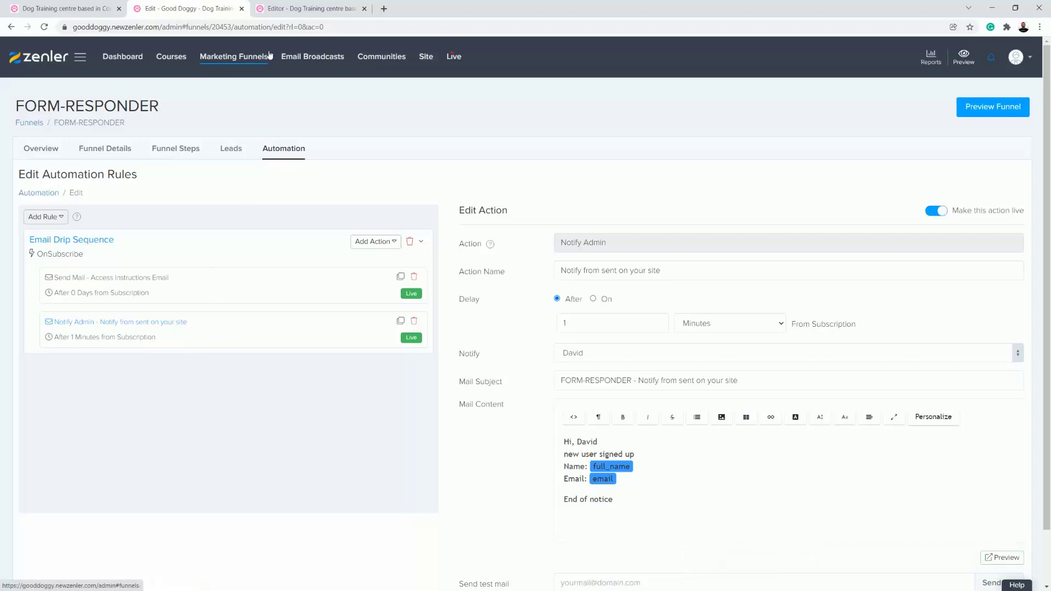
# Step: Switch to the Good Doggy homepage editor and open the settings of the SIGN UP FOR LAUNCH! button
pyautogui.click(249, 60)
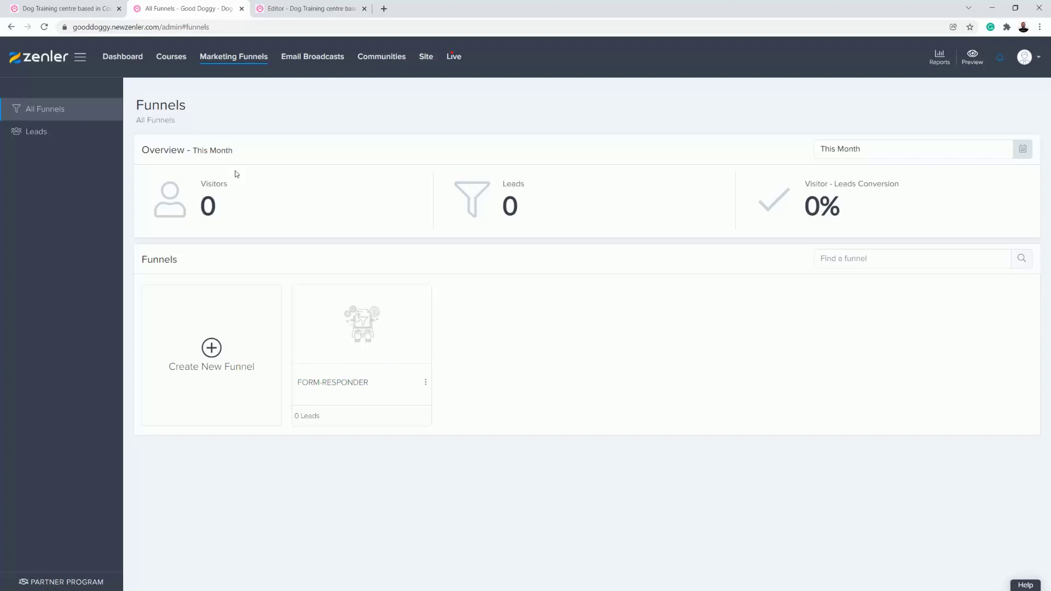
pyautogui.click(422, 59)
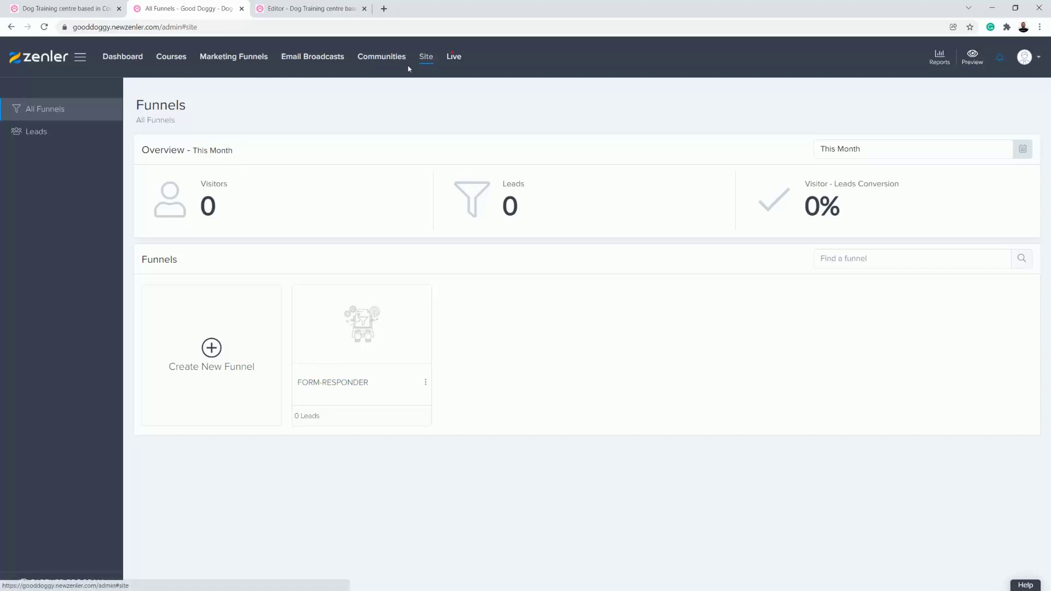
pyautogui.click(315, 9)
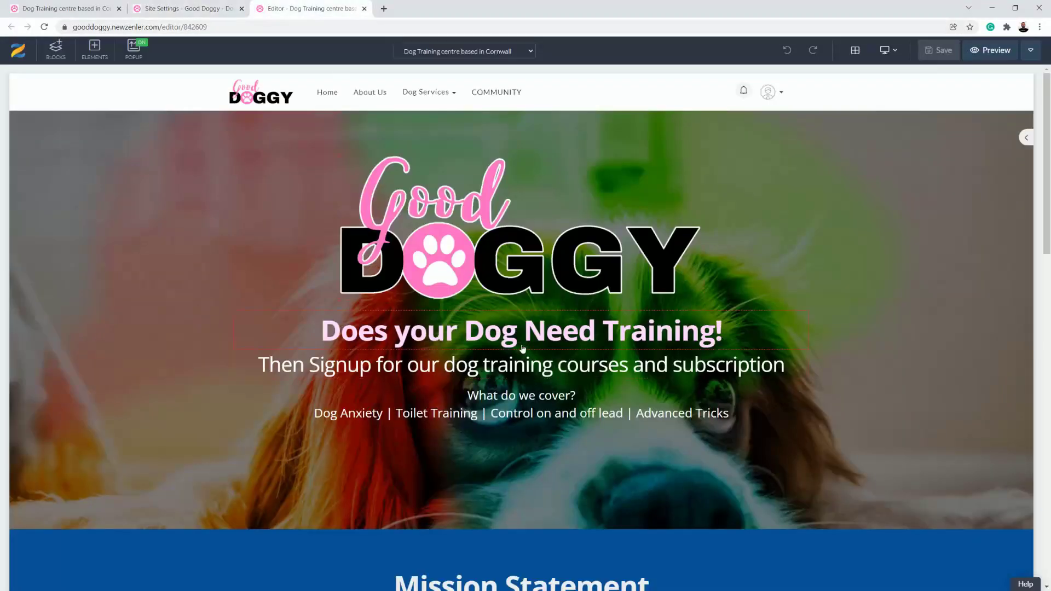
pyautogui.scroll(-5, 518, 337)
pyautogui.scroll(-10, 518, 336)
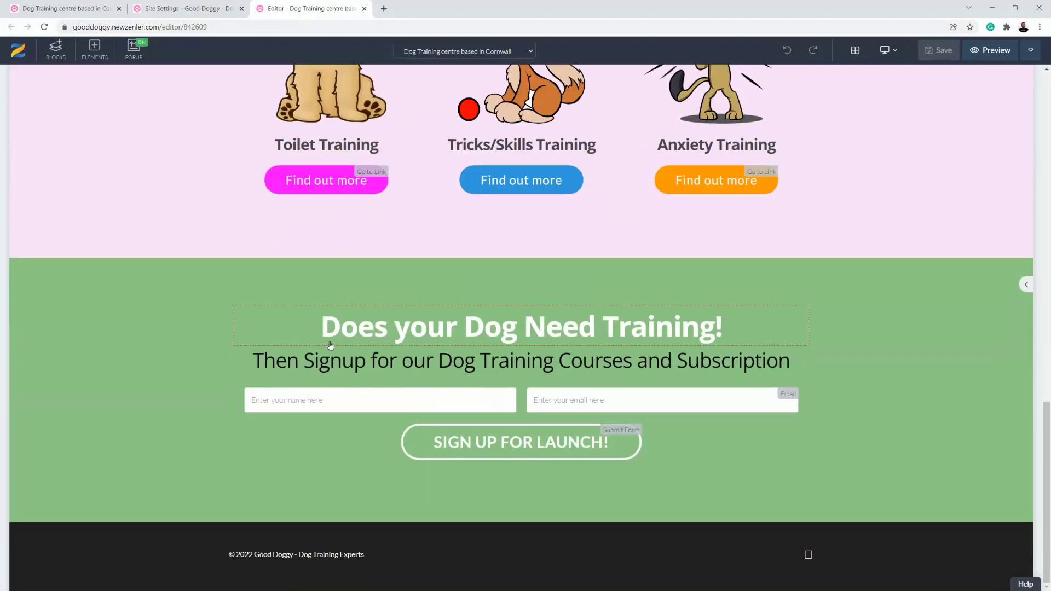
pyautogui.click(450, 448)
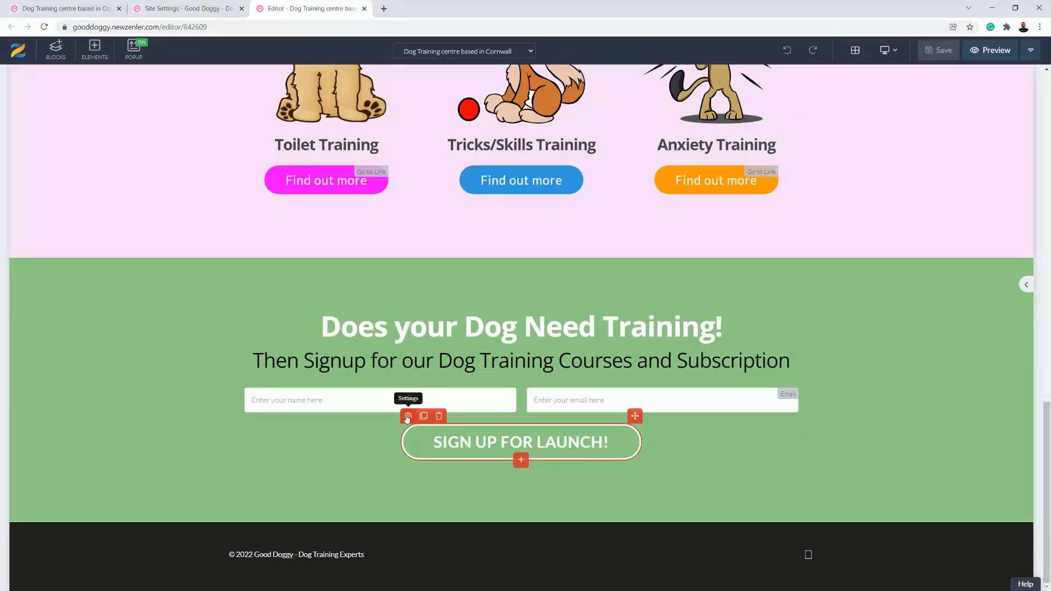
pyautogui.click(408, 416)
pyautogui.click(961, 101)
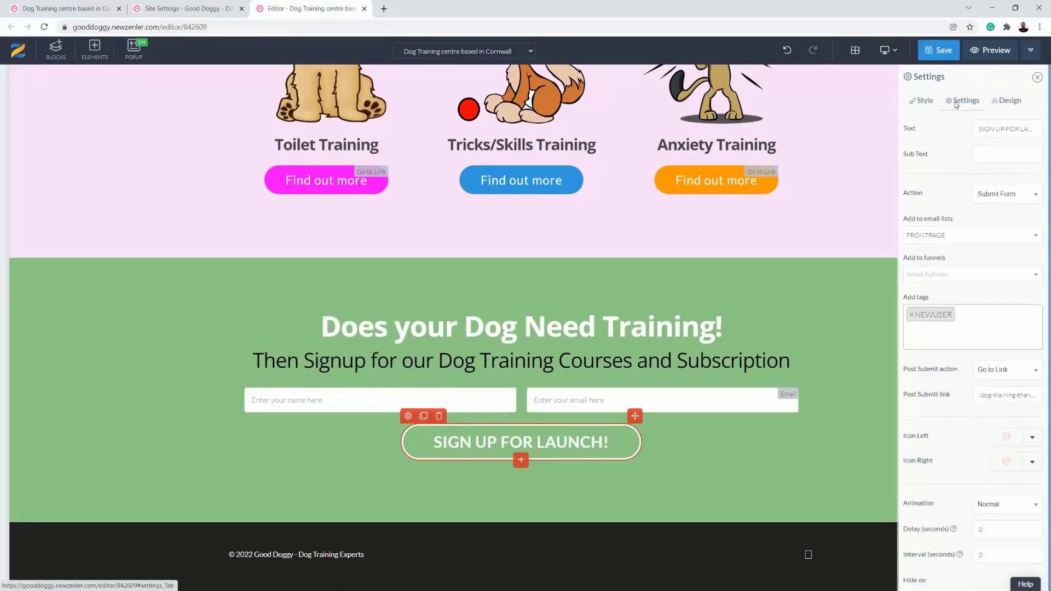
# Step: Remove the NEWUSER tag and the FRONTPAGE email list from the button's submit settings
pyautogui.click(913, 316)
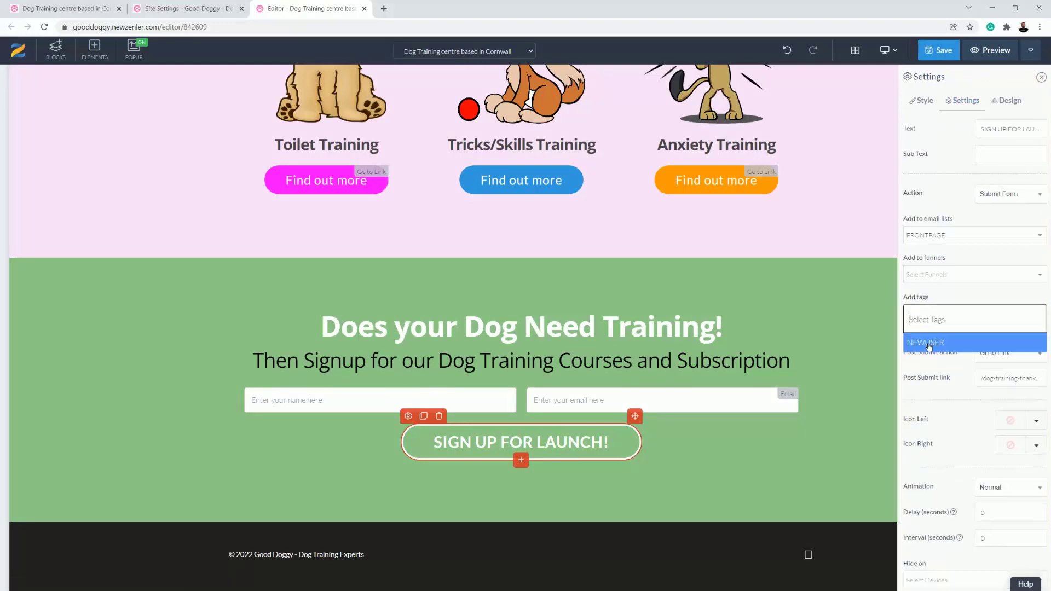
pyautogui.click(949, 295)
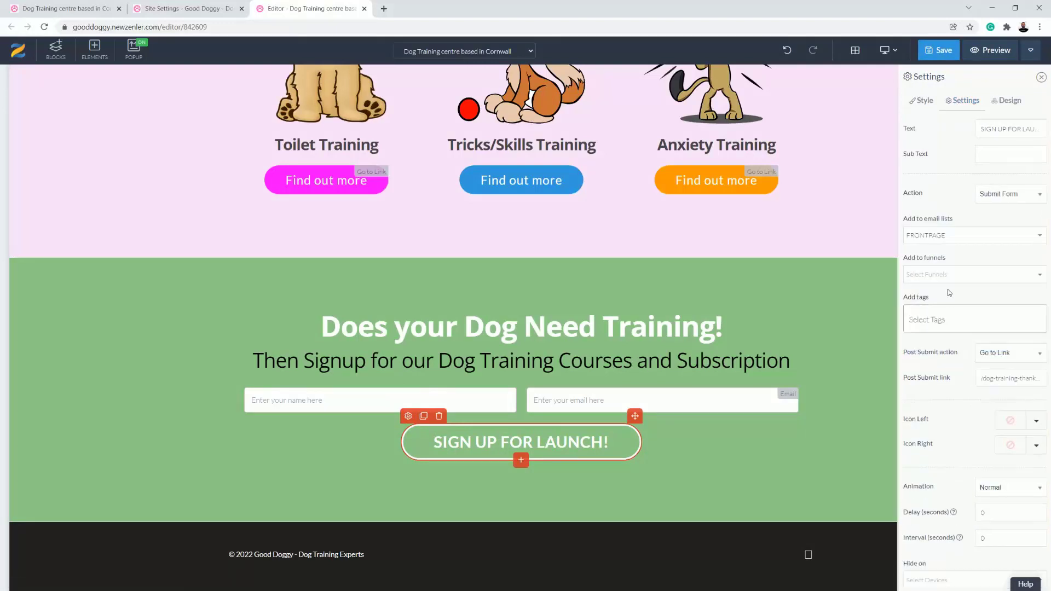
pyautogui.click(967, 236)
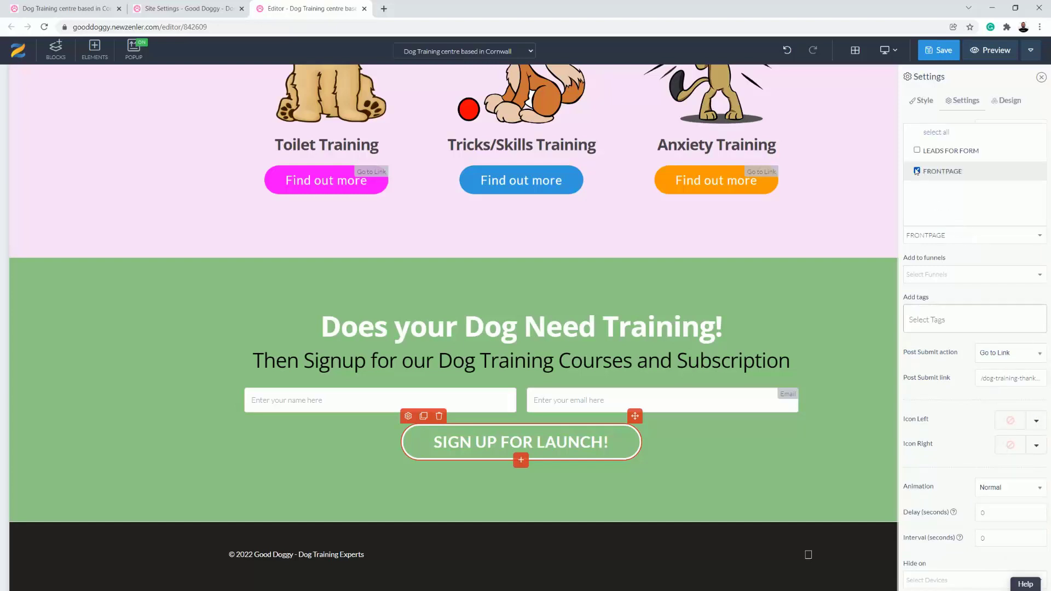
pyautogui.click(942, 260)
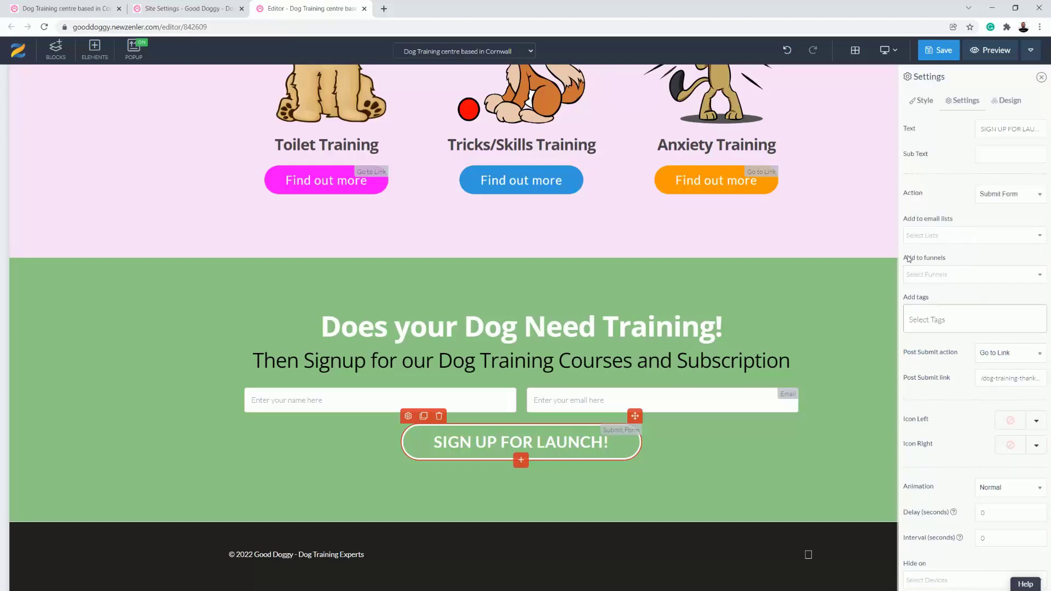
# Step: Save the page and reload the editor to refresh the funnels available to the sign-up button, returning to the sign-up form
pyautogui.click(932, 274)
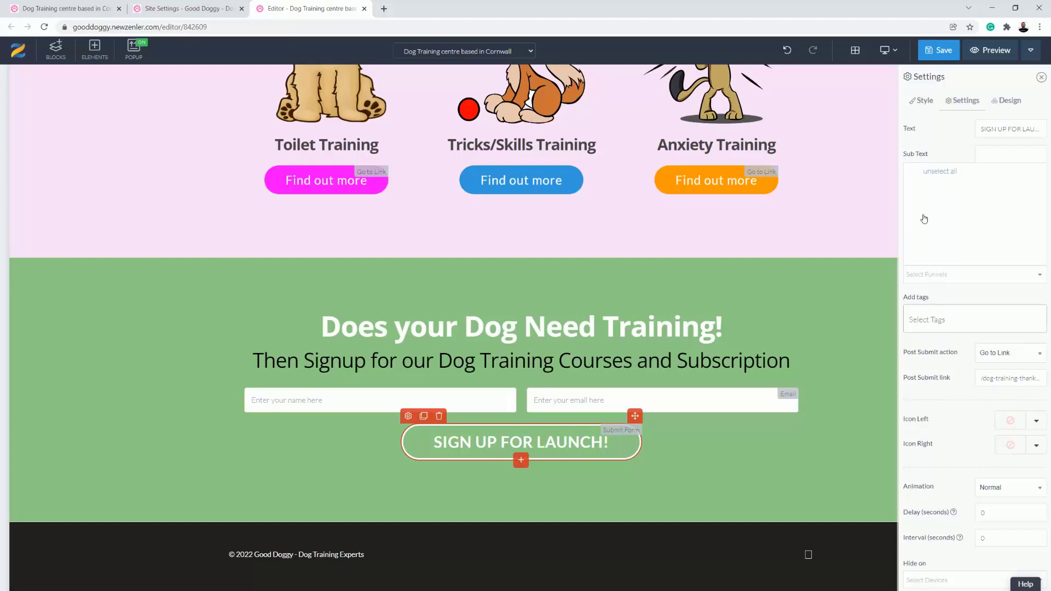
pyautogui.click(891, 283)
pyautogui.click(939, 55)
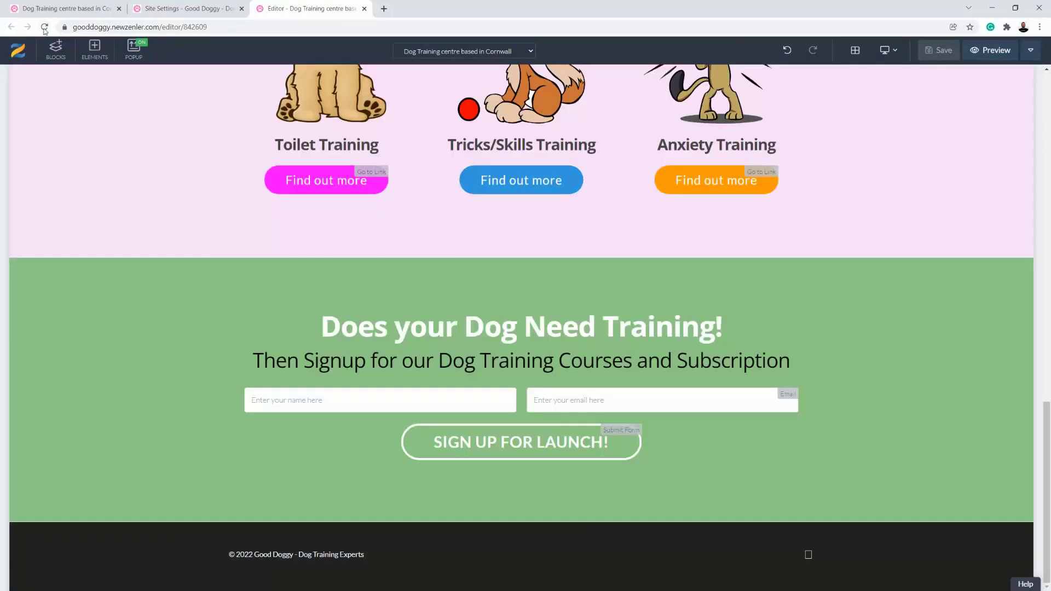
pyautogui.click(44, 27)
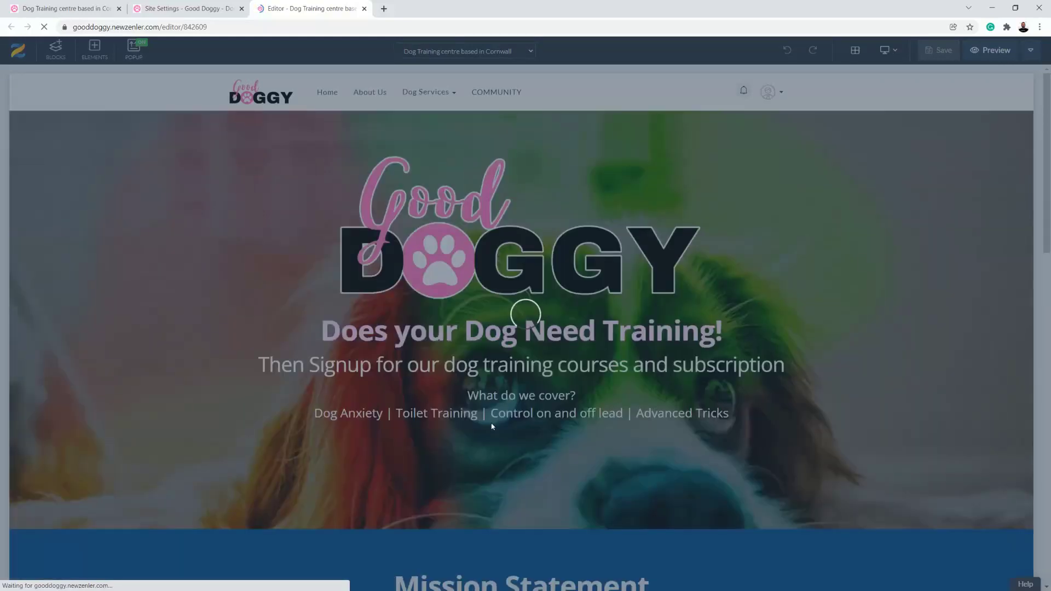
pyautogui.scroll(-14, 466, 418)
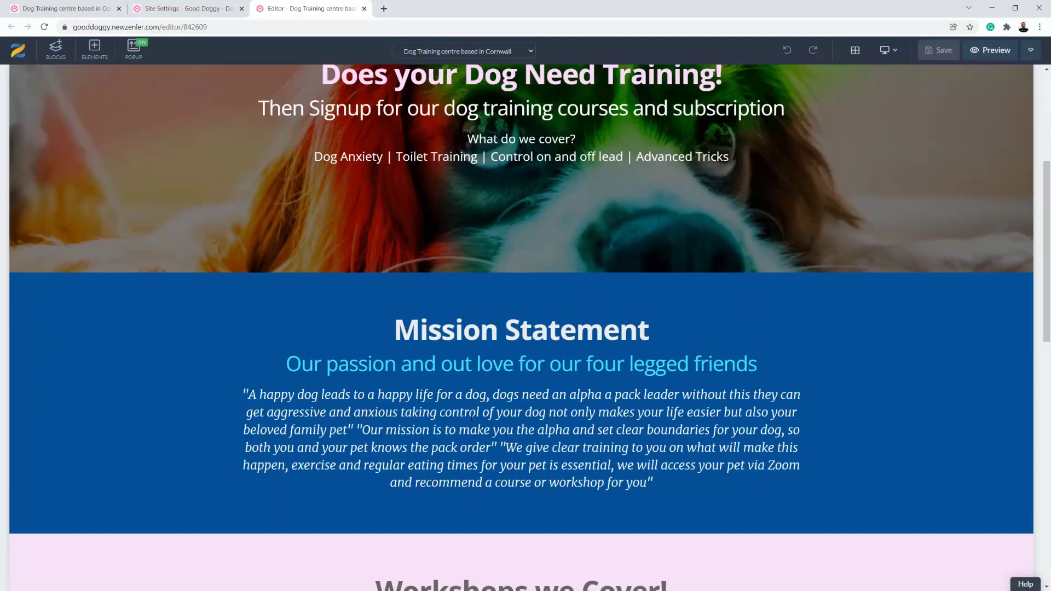
pyautogui.scroll(-3, 471, 418)
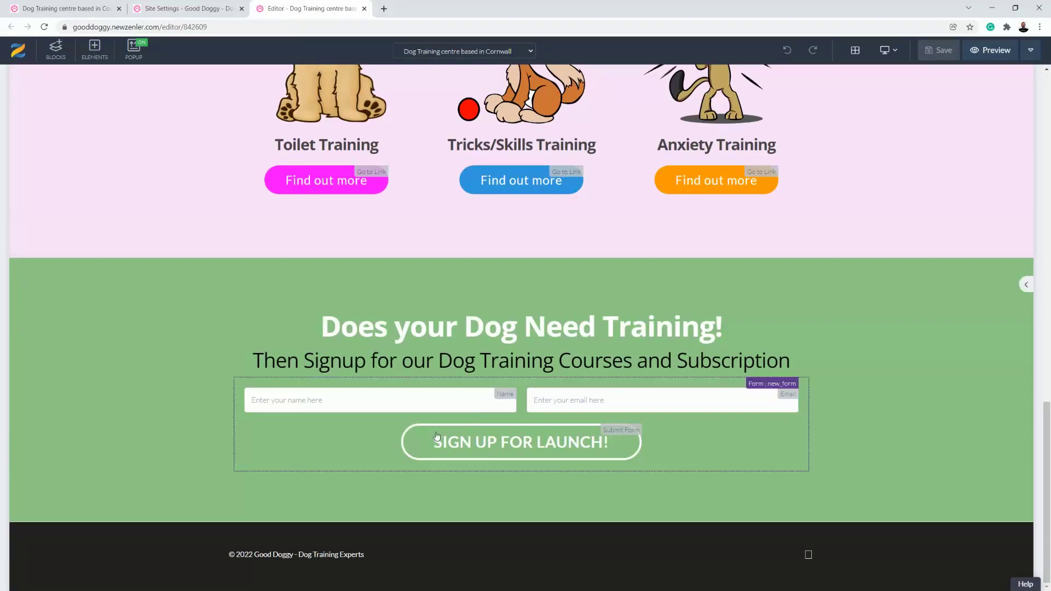
# Step: Add the FORM-RESPONDER funnel to the SIGN UP FOR LAUNCH! button's submit settings and save the page
pyautogui.click(408, 417)
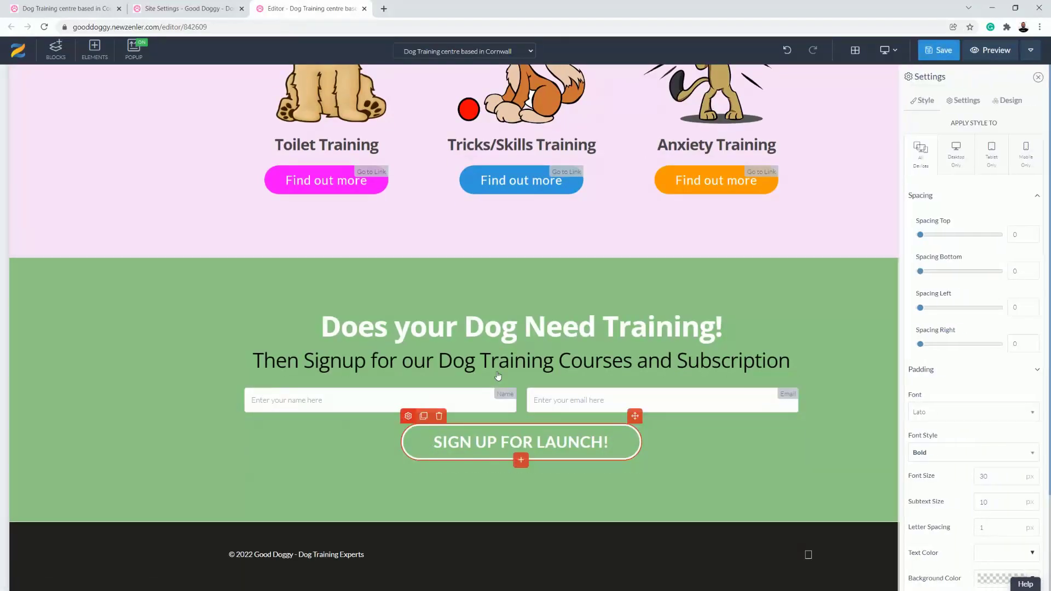
pyautogui.click(963, 102)
pyautogui.click(942, 274)
pyautogui.click(951, 192)
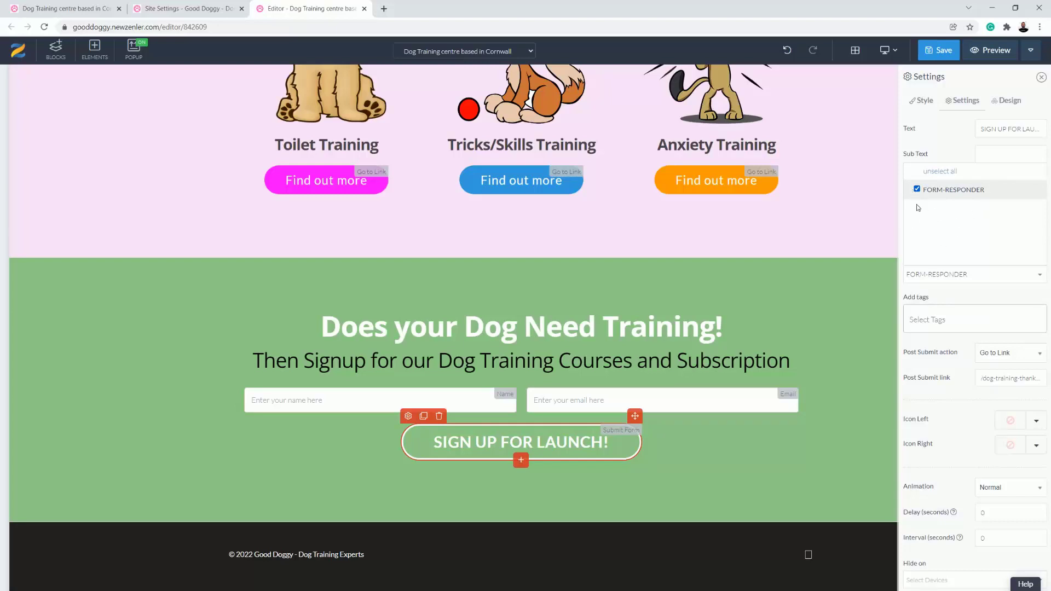
pyautogui.click(964, 303)
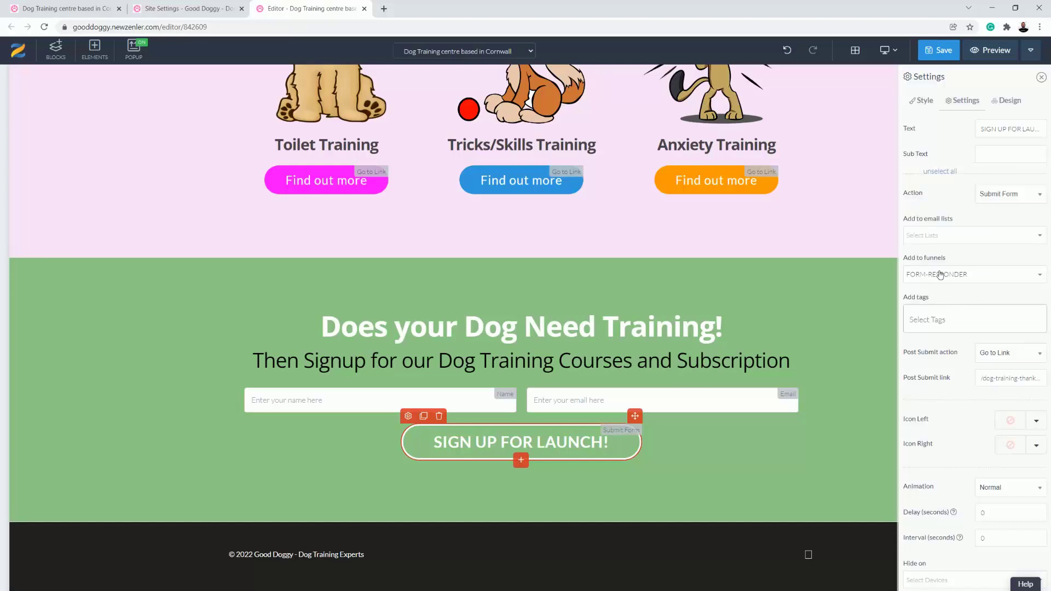
pyautogui.click(938, 50)
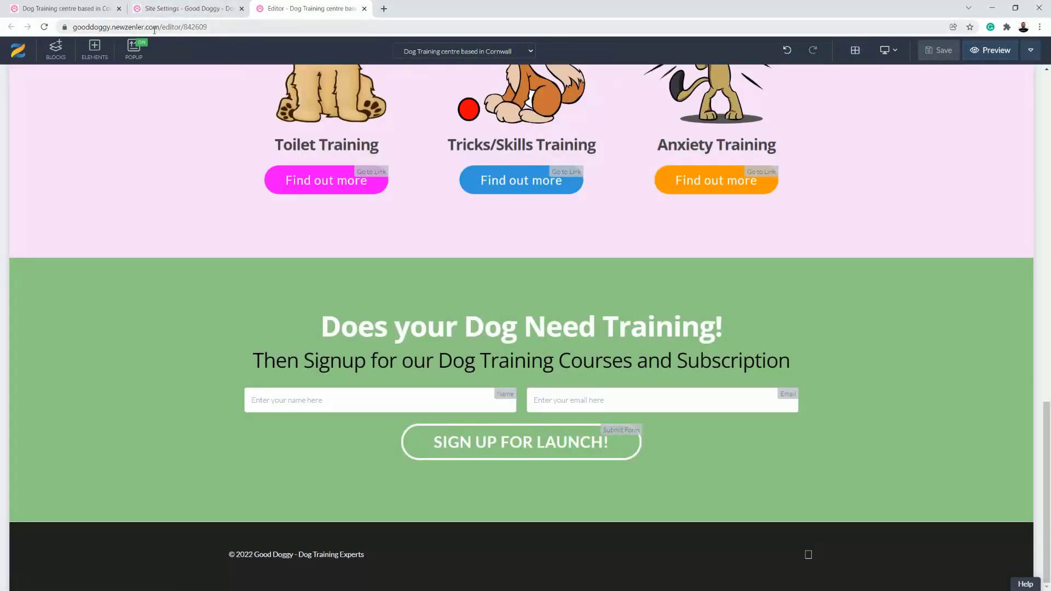
# Step: Open the live Good Doggy homepage in an incognito window and submit its sign-up form with a test name and email address
pyautogui.moveTo(157, 27); pyautogui.dragTo(72, 27)
pyautogui.hotkey('ctrl', 'c')
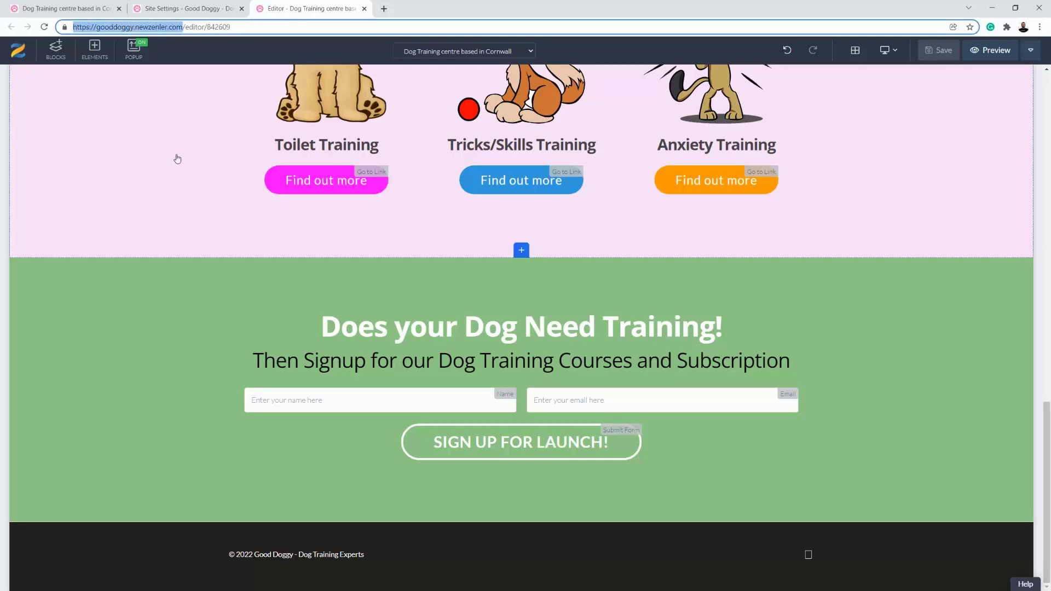
pyautogui.click(1040, 27)
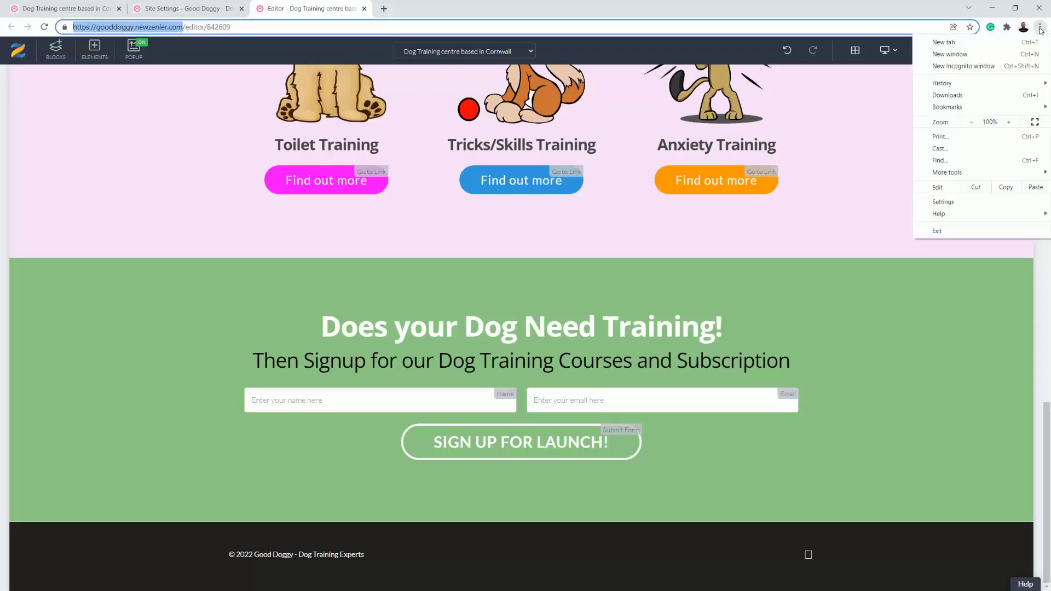
pyautogui.click(965, 67)
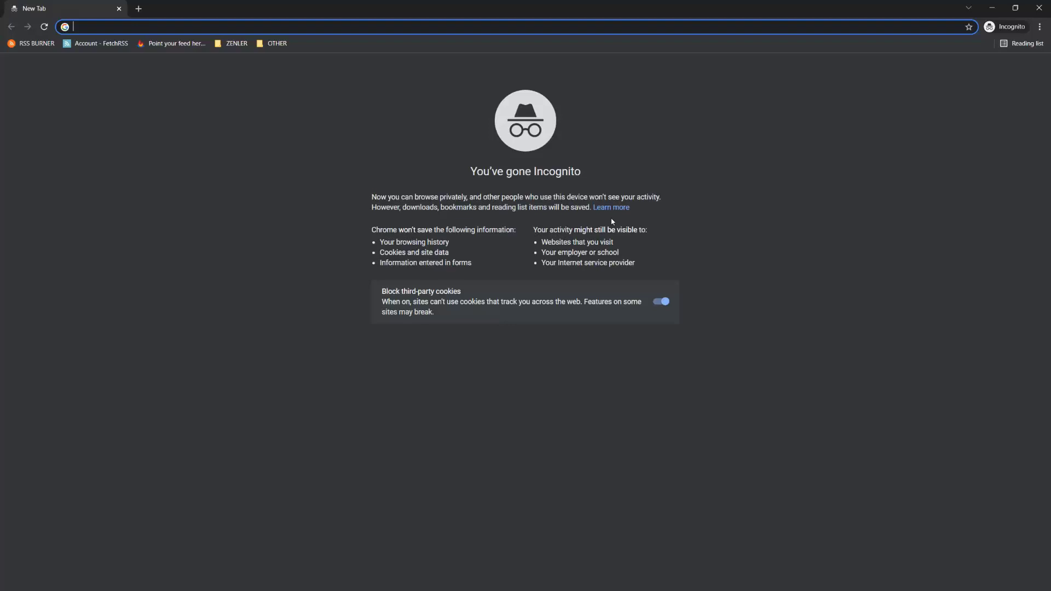
pyautogui.hotkey('ctrl', 'v')
pyautogui.press('Return')
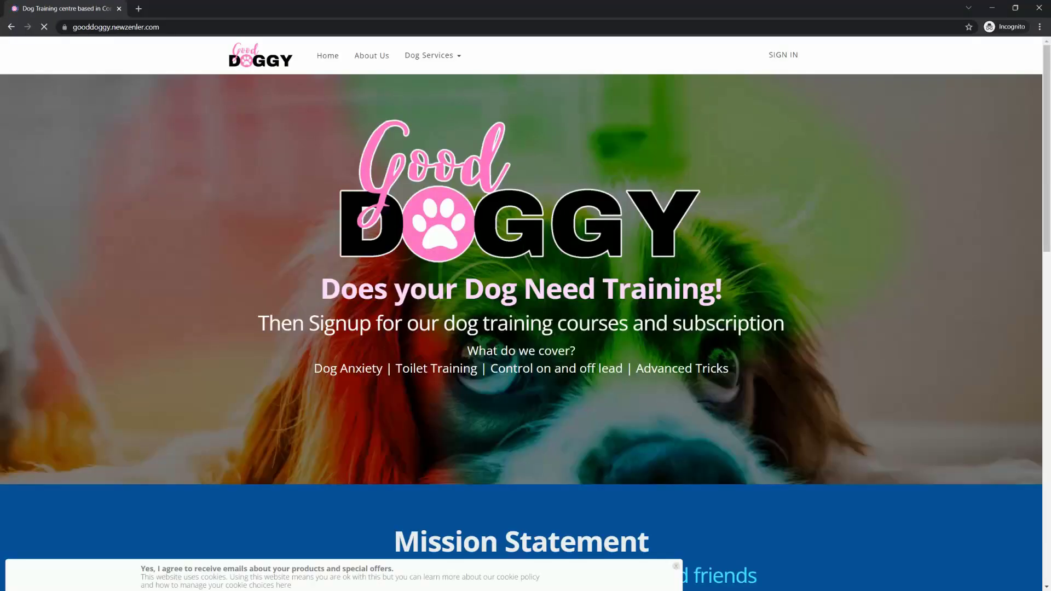
pyautogui.scroll(-15, 763, 328)
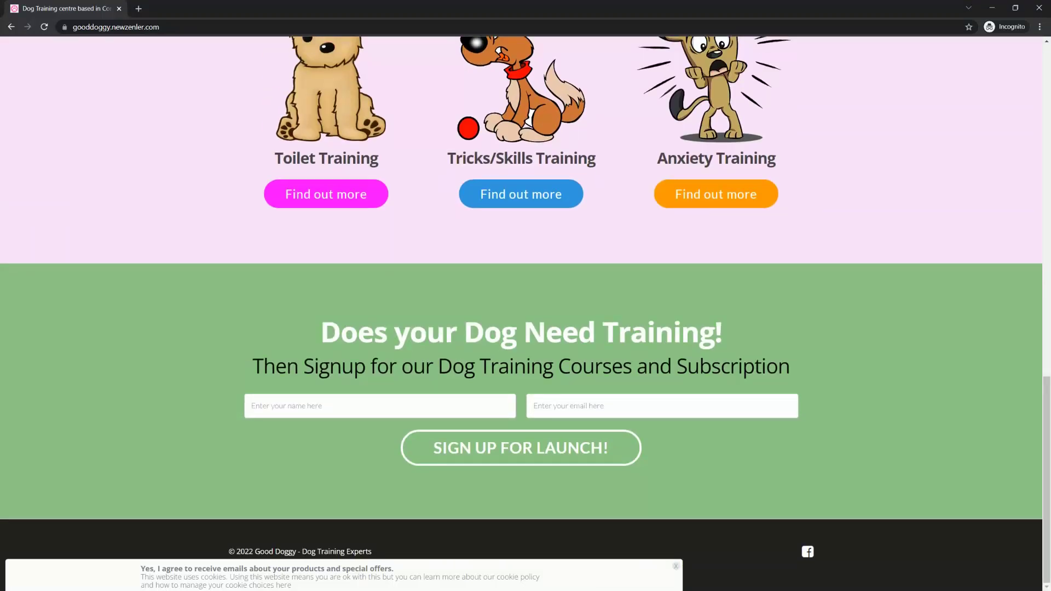
pyautogui.click(491, 453)
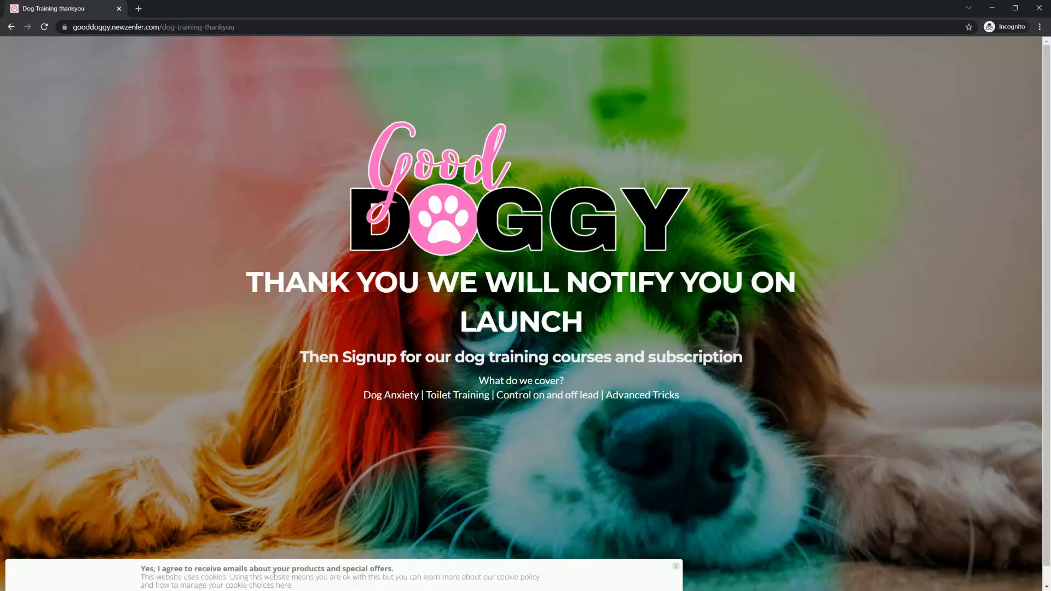
# Step: Switch to the admin's Gmail inbox, open the FORM-RESPONDER notification email and mark it as safe
pyautogui.hotkey('alt', 'Tab')
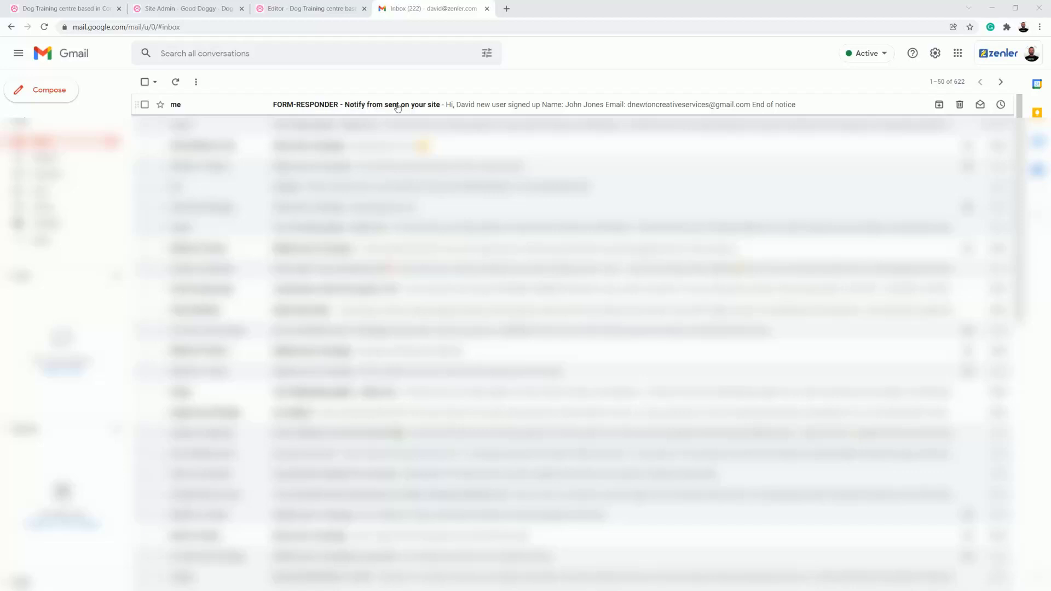
pyautogui.click(415, 105)
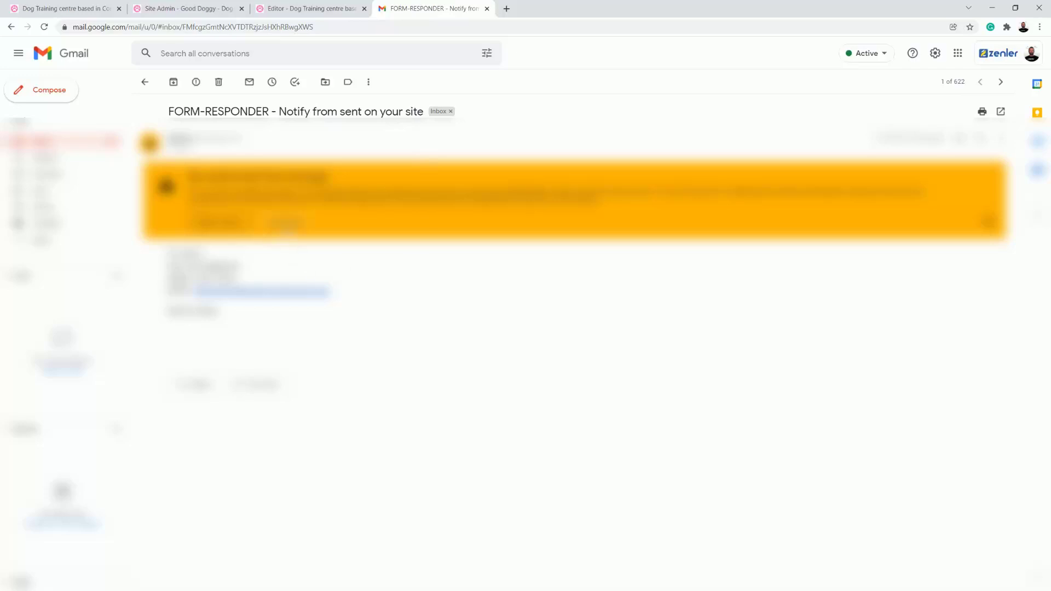
pyautogui.click(286, 222)
pyautogui.moveTo(242, 192); pyautogui.dragTo(197, 189)
pyautogui.moveTo(358, 203); pyautogui.dragTo(194, 201)
pyautogui.click(291, 223)
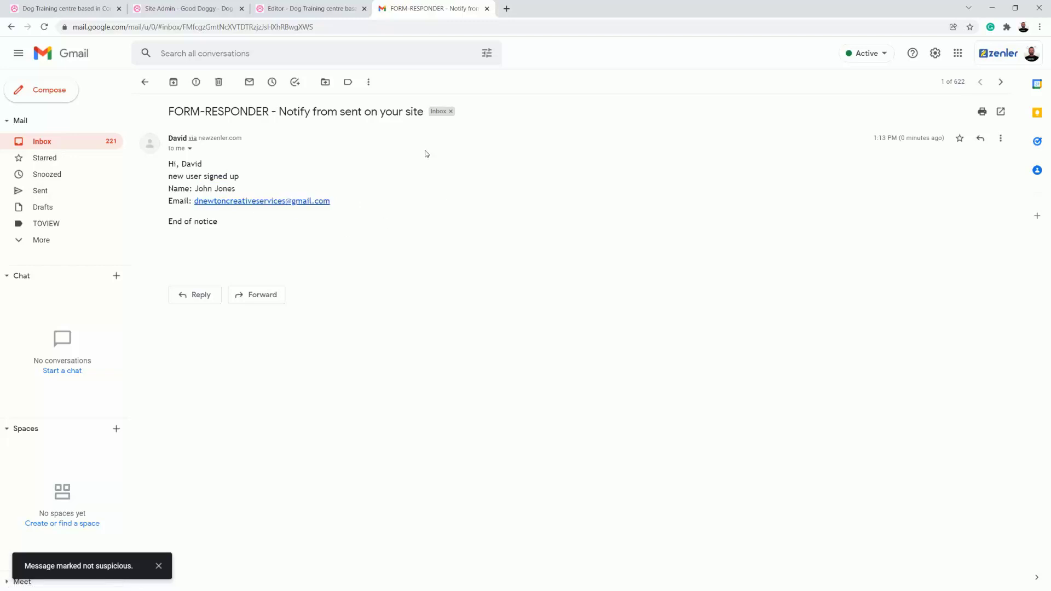
# Step: Check the new user's email address in the notification, and open the Good Doggy sign-up email in that user's Gmail inbox
pyautogui.moveTo(341, 201); pyautogui.dragTo(195, 202)
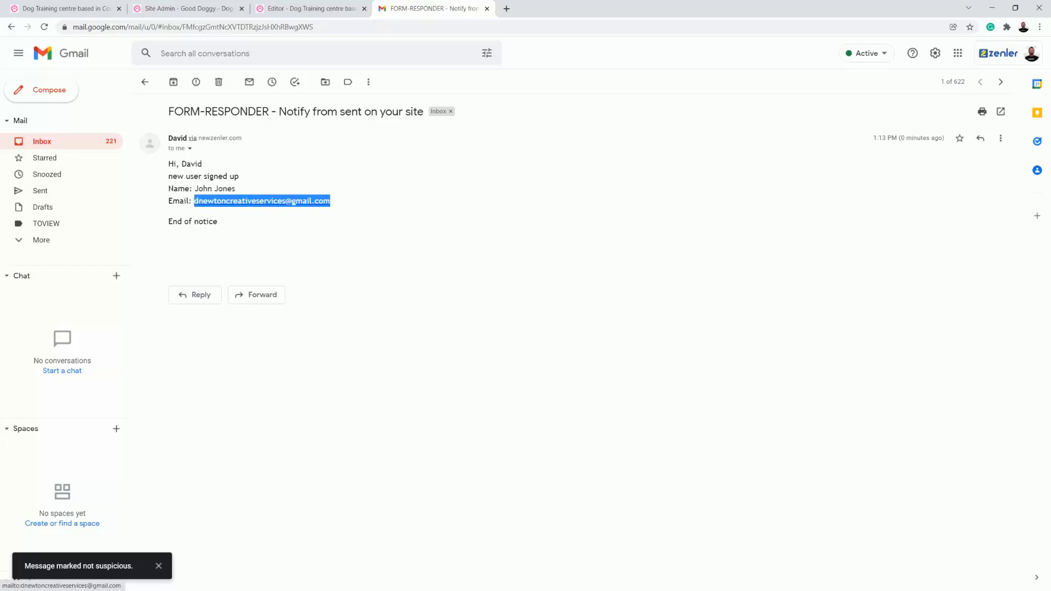
pyautogui.click(345, 222)
pyautogui.moveTo(332, 202); pyautogui.dragTo(194, 201)
pyautogui.click(359, 213)
pyautogui.moveTo(346, 205); pyautogui.dragTo(194, 201)
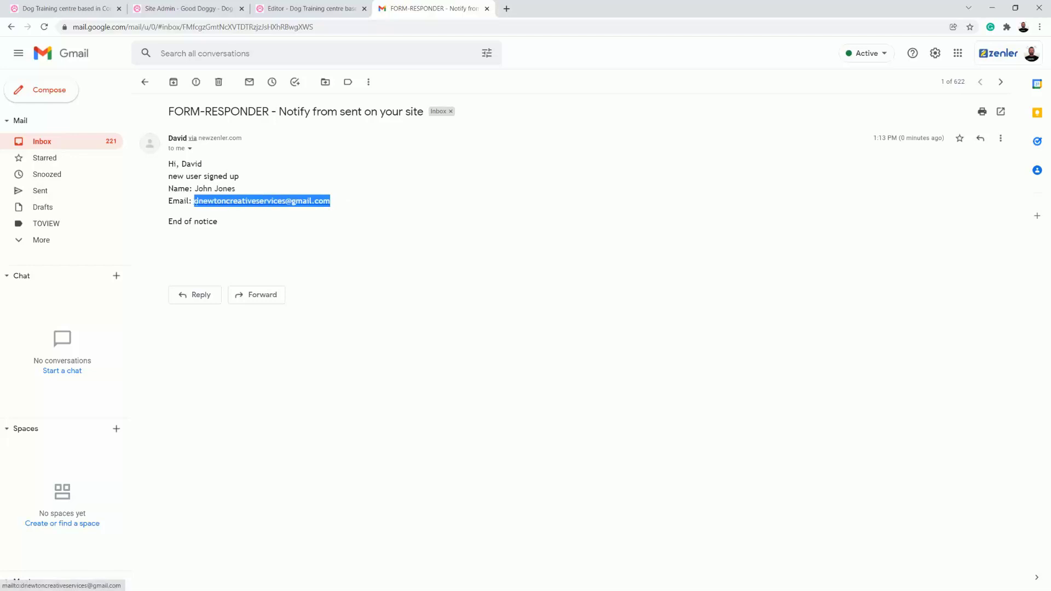
pyautogui.click(369, 215)
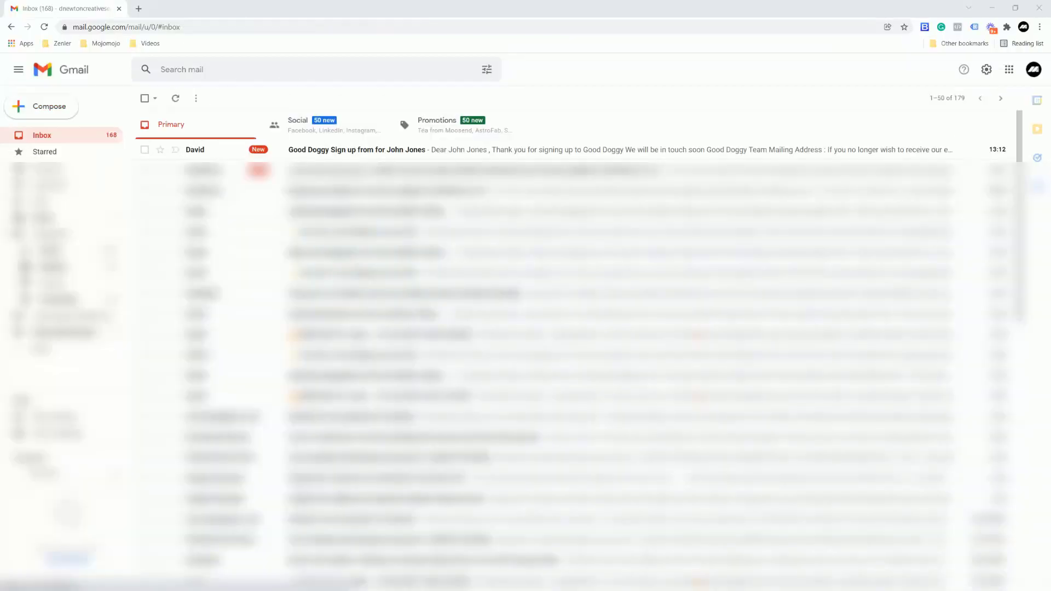
pyautogui.click(334, 153)
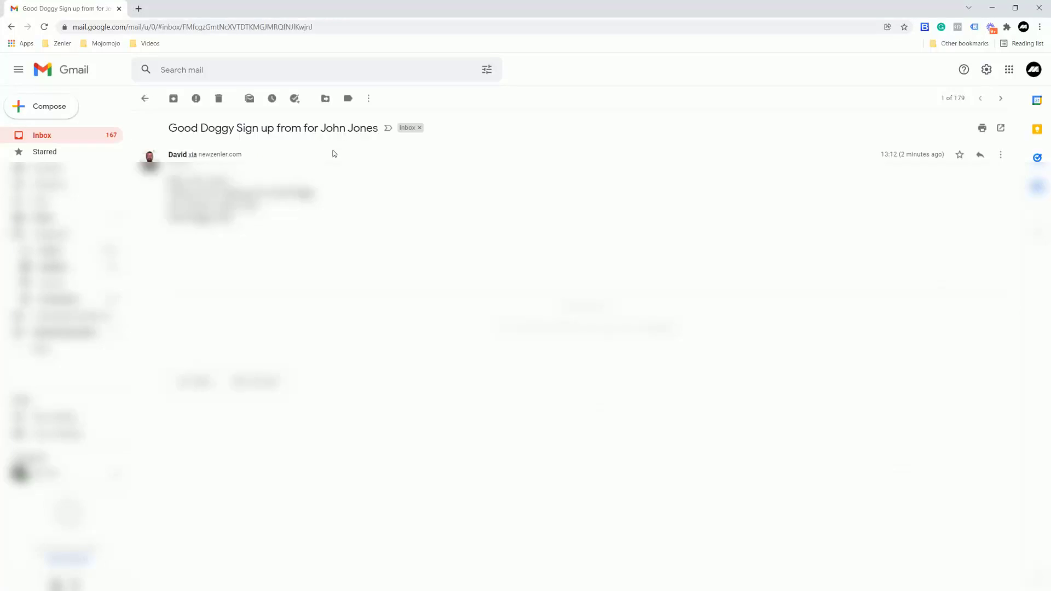